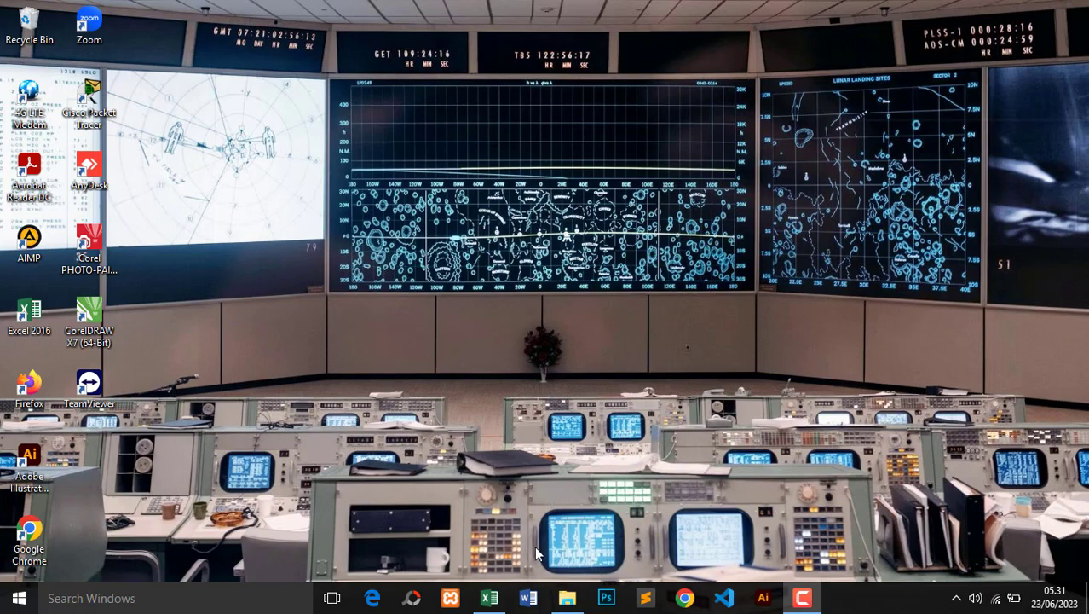
- Bring the Excel workbook 'Menentukan Predikat Nilai' to the front from the taskbar
left_click(490, 598)
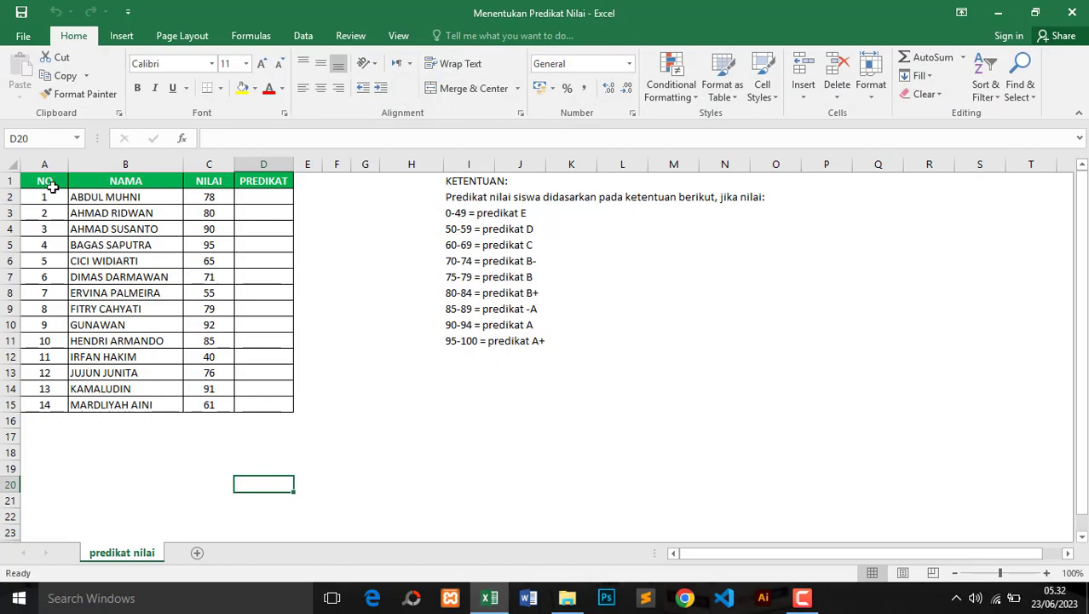
left_click(51, 186)
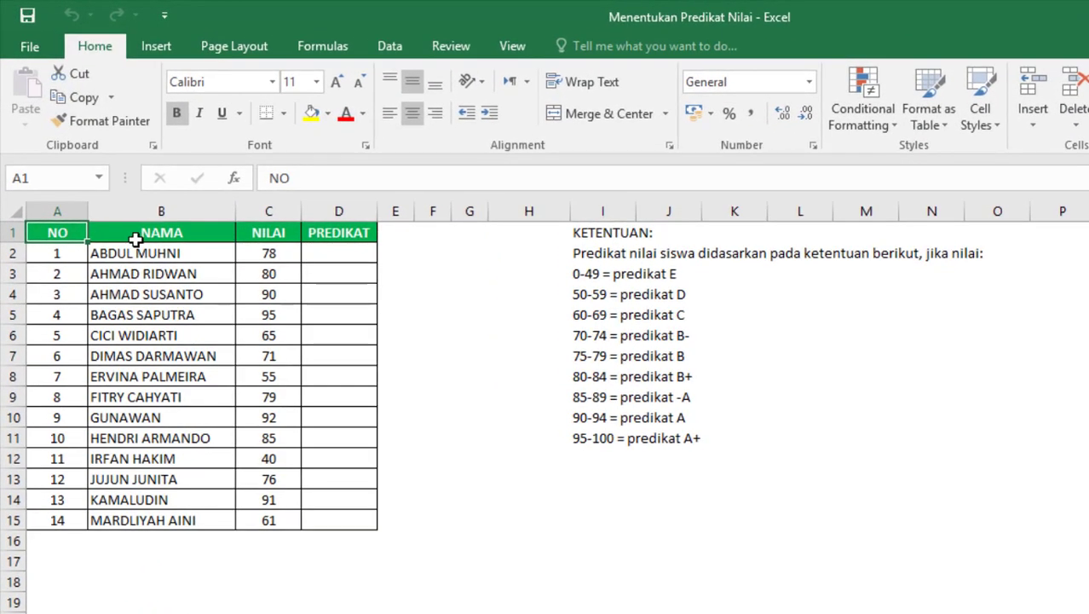
left_click(115, 185)
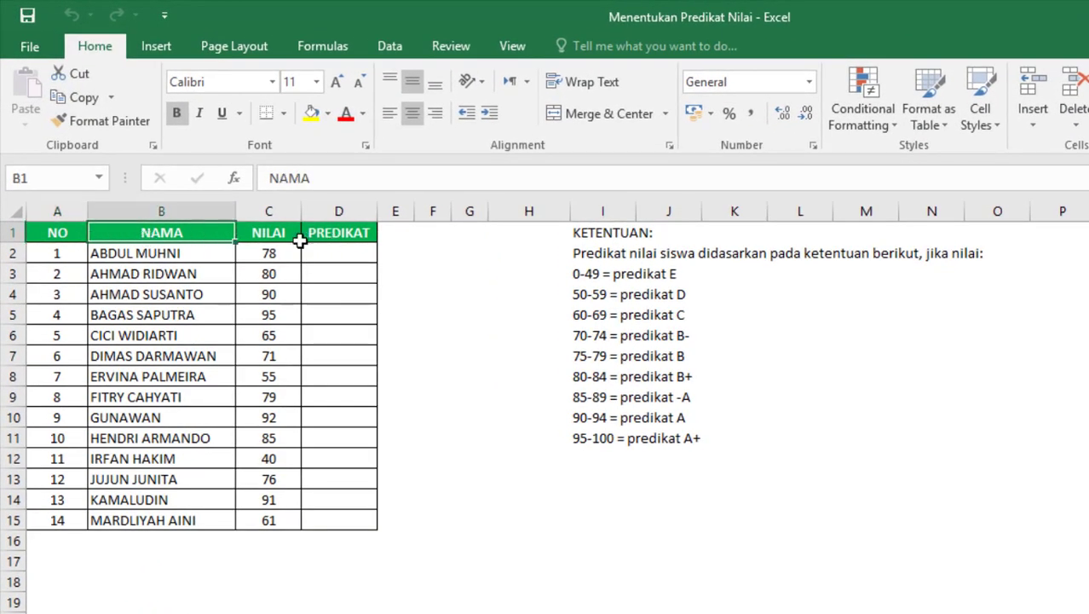
left_click(285, 236)
left_click(324, 235)
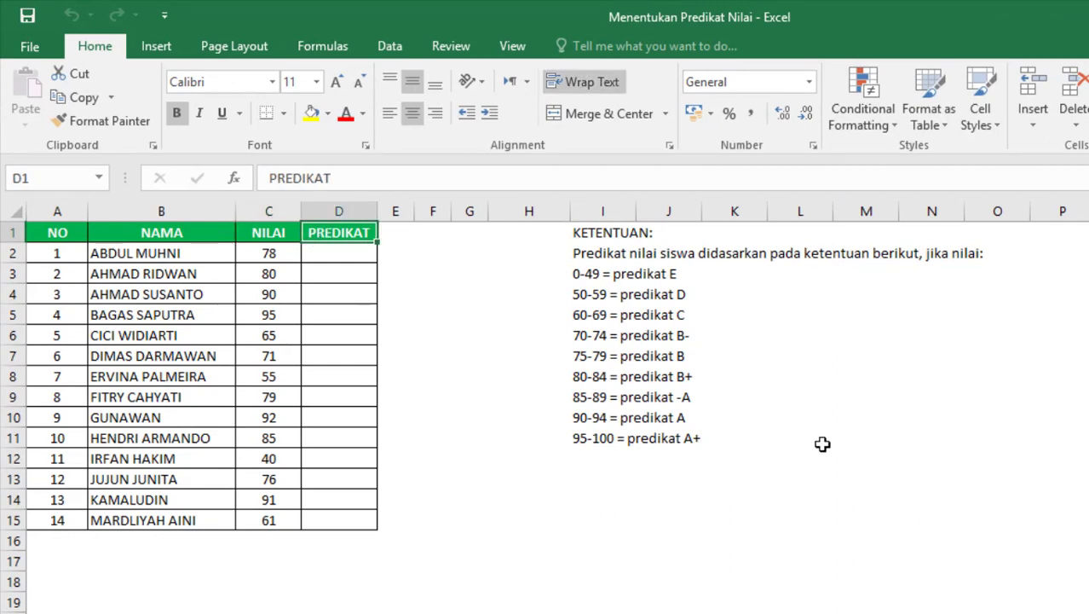
left_click(615, 235)
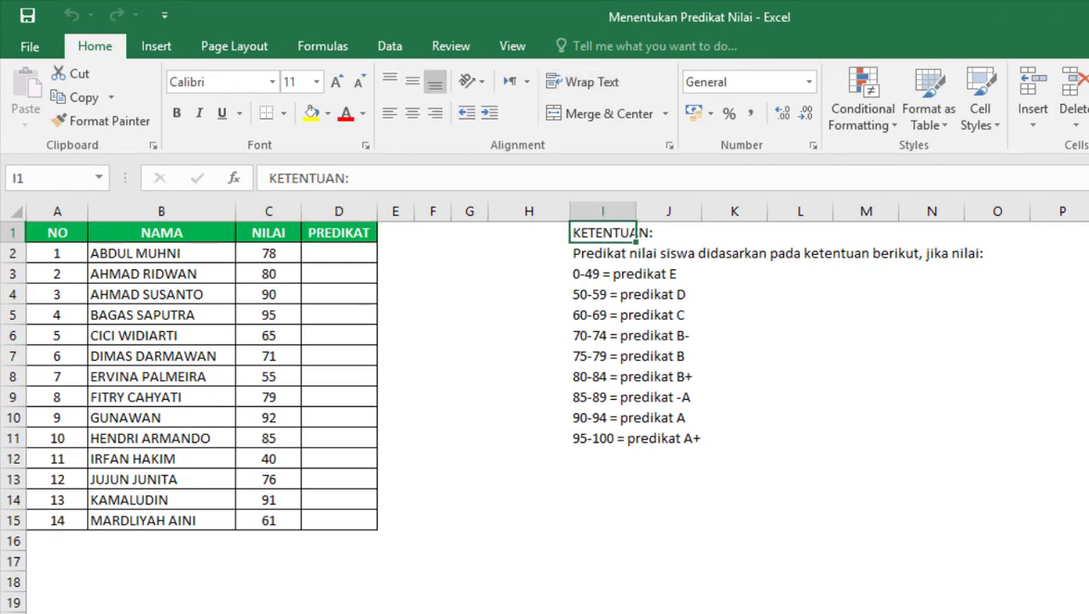
left_click(626, 254)
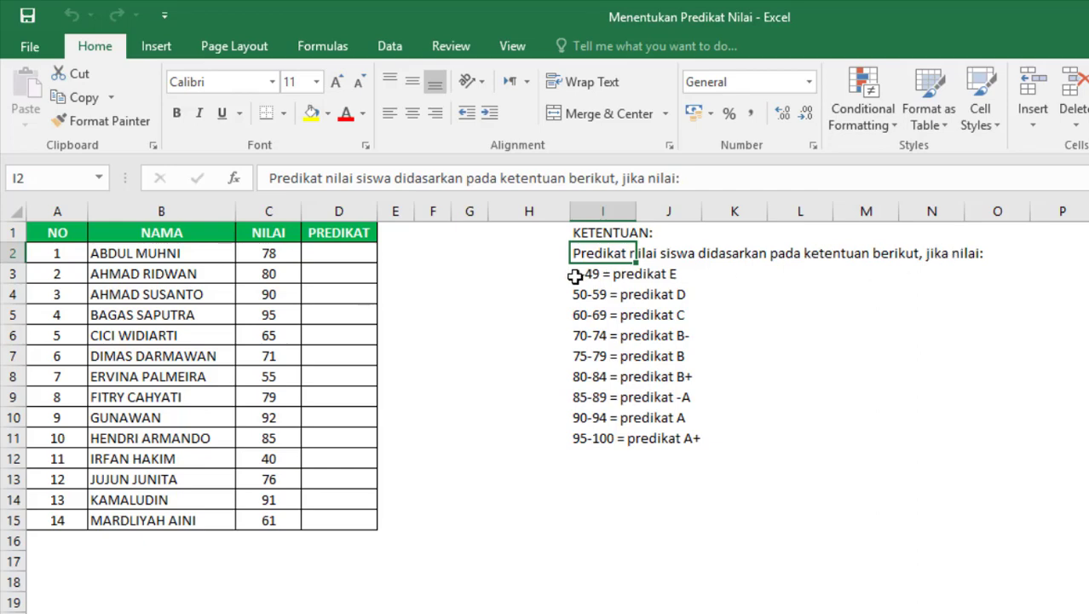
left_click(641, 274)
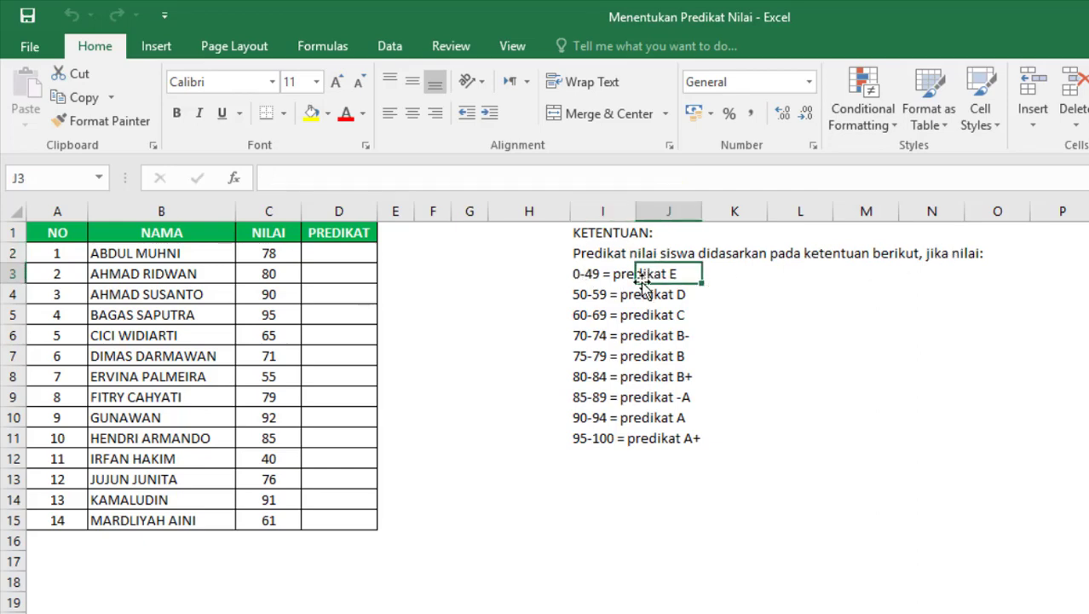
left_click(582, 295)
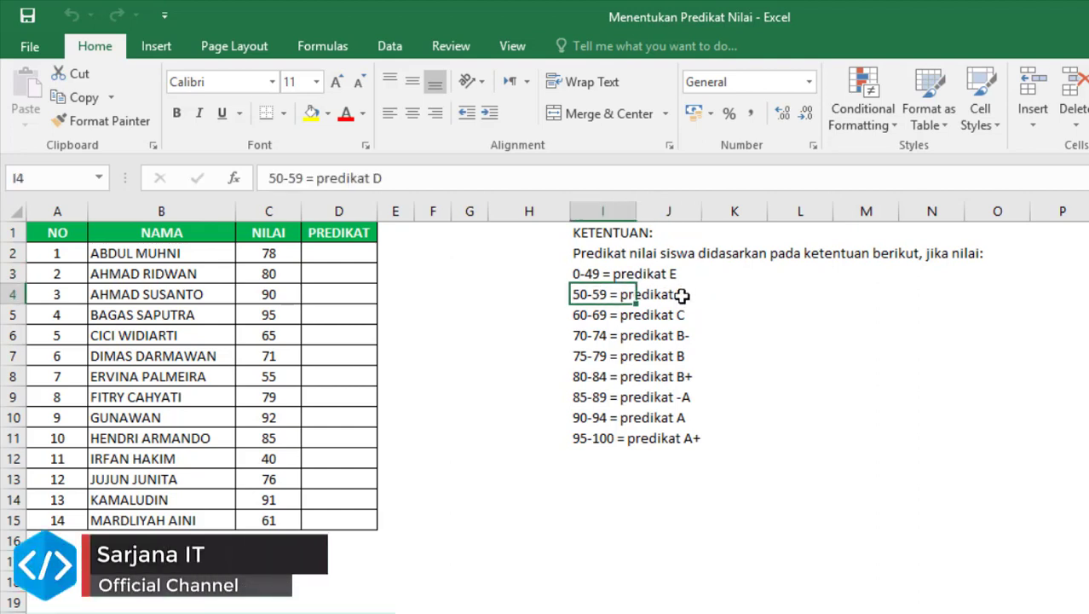
left_click(575, 312)
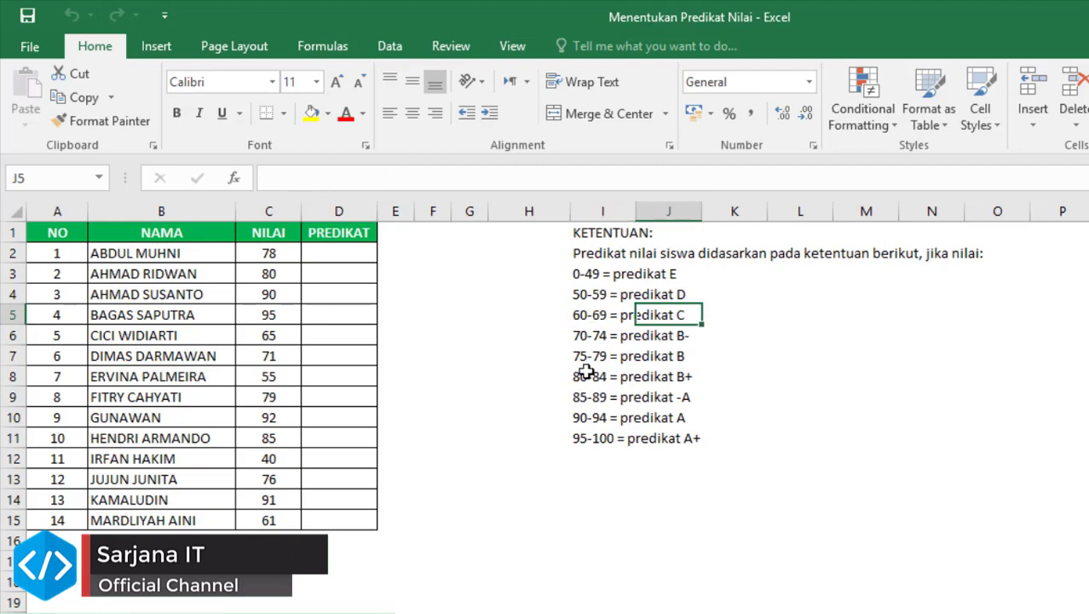
left_click(575, 335)
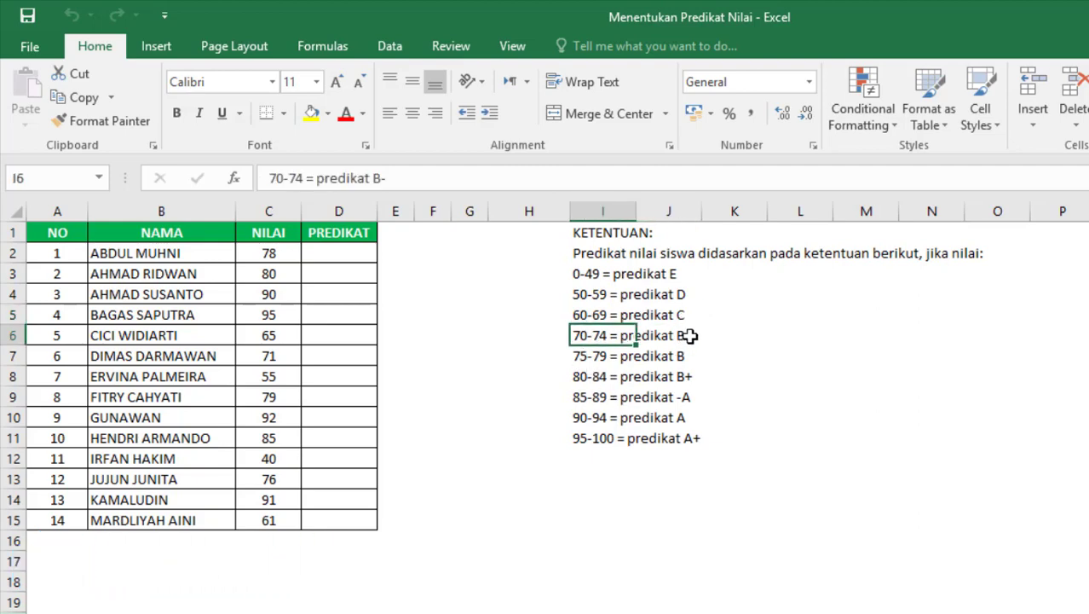
left_click(579, 355)
left_click(688, 361)
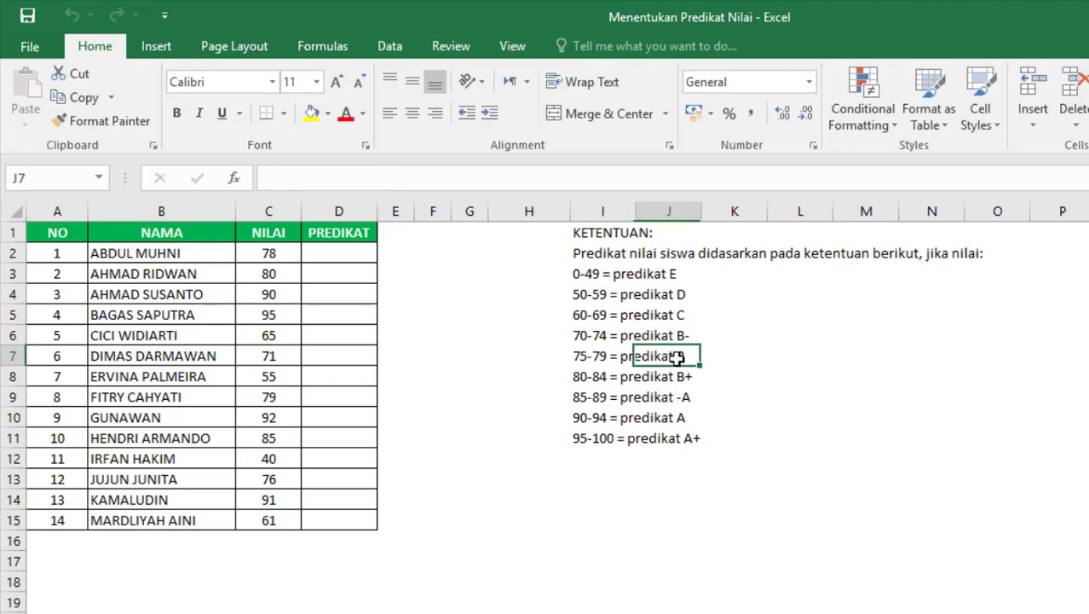
left_click(572, 379)
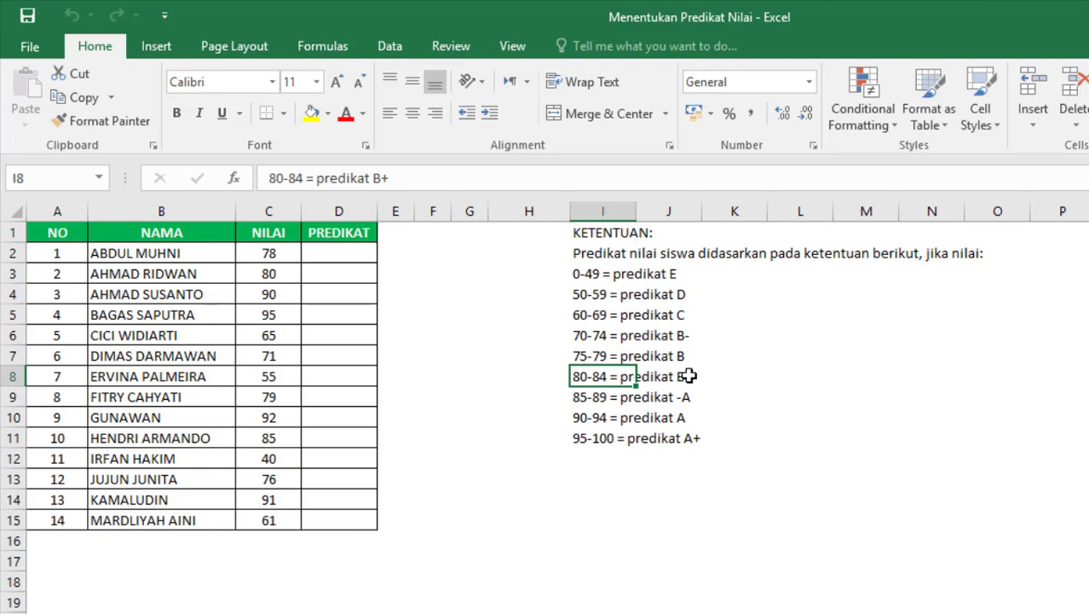
left_click(686, 372)
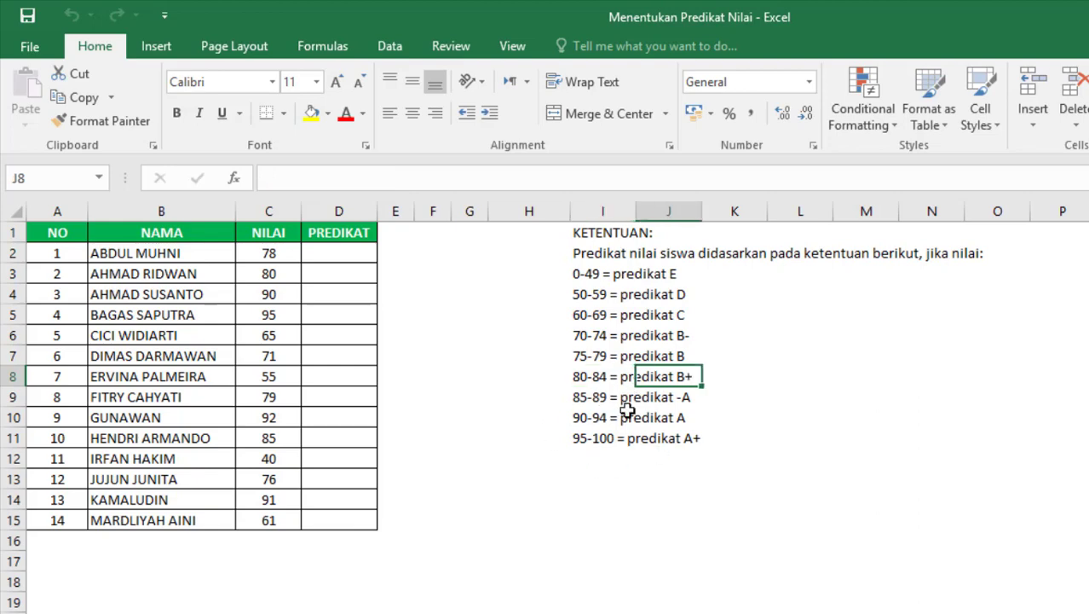
left_click(578, 397)
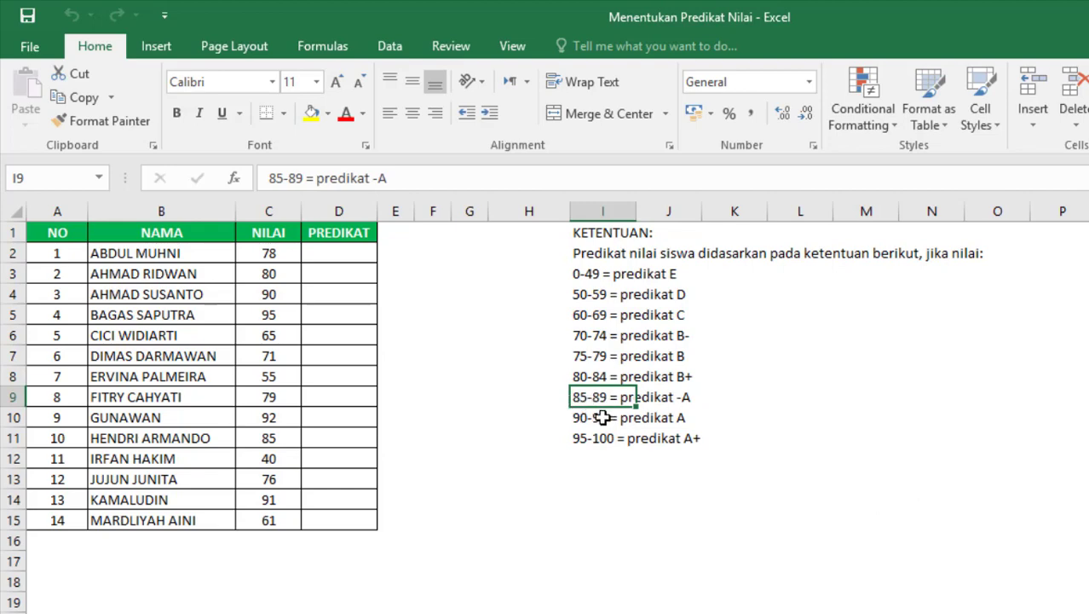
left_click(673, 416)
left_click(570, 437)
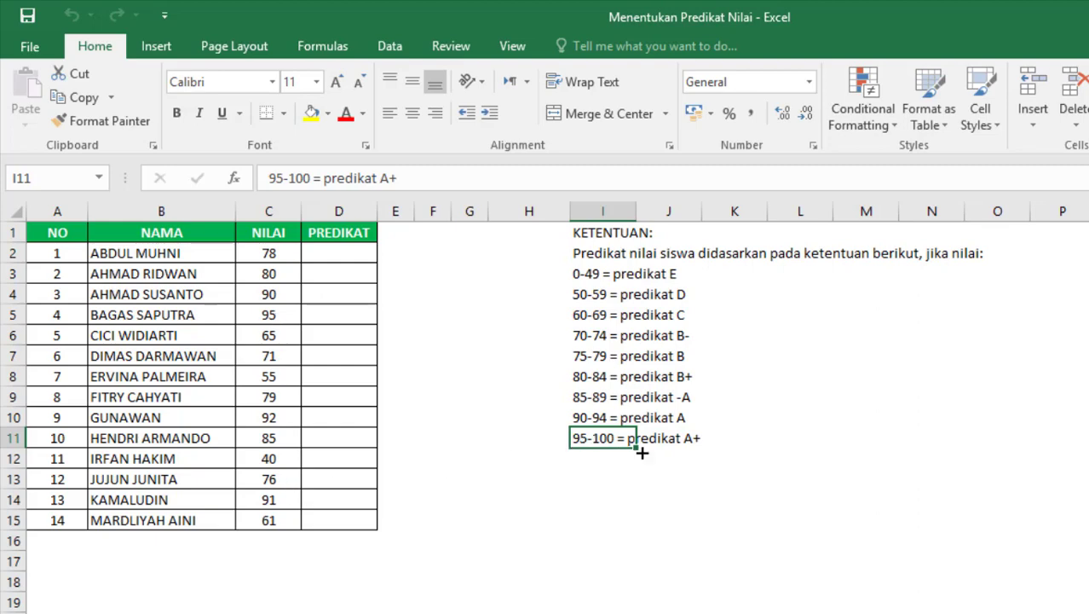
left_click(678, 443)
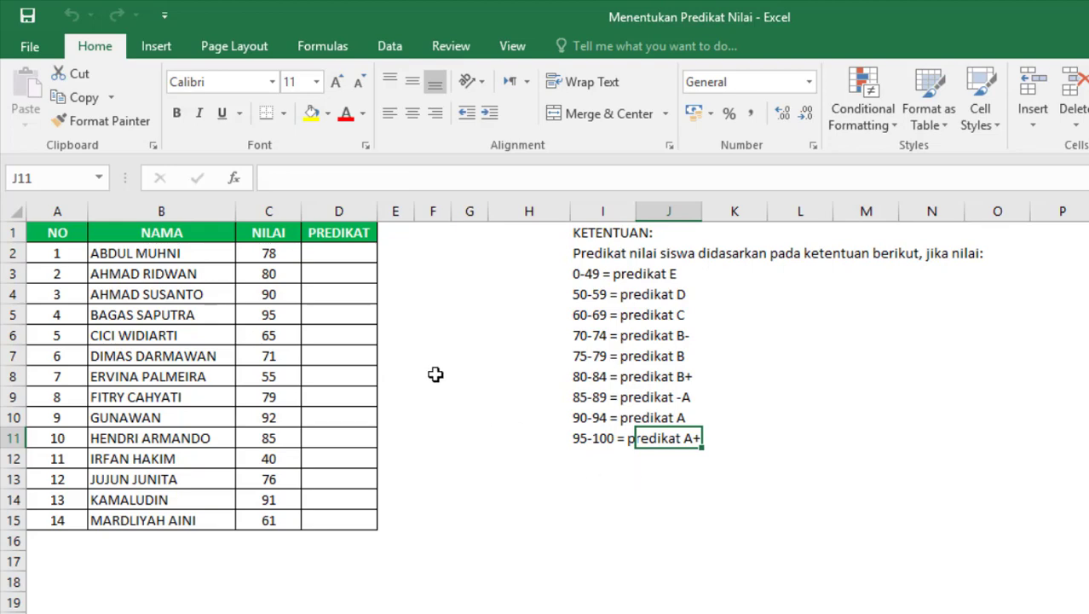
left_click(348, 257)
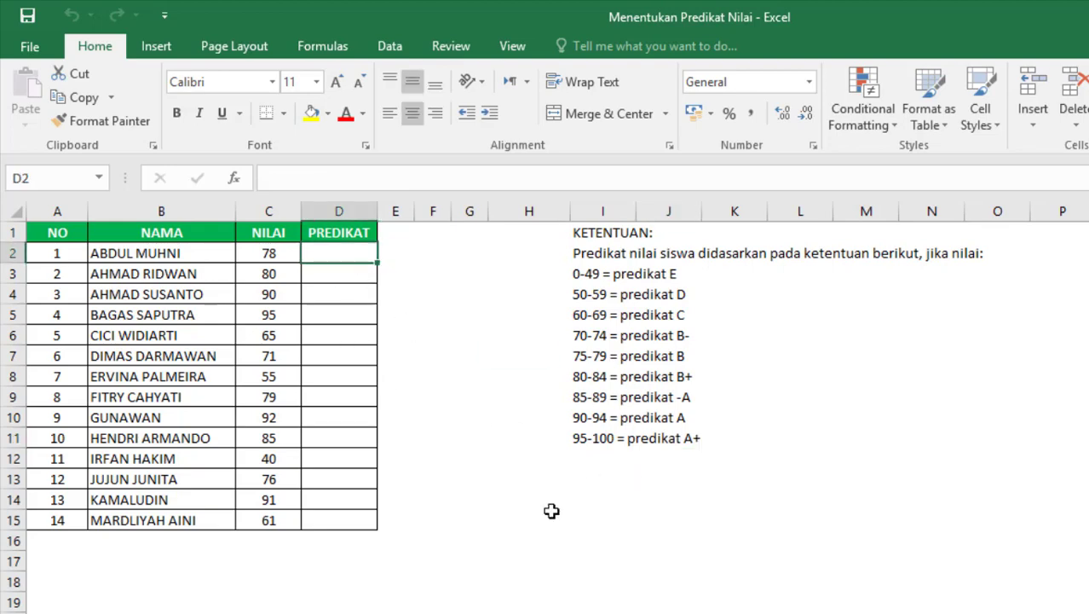
- Apply All Borders to the range F1:G7 for the lookup table
left_click(437, 234)
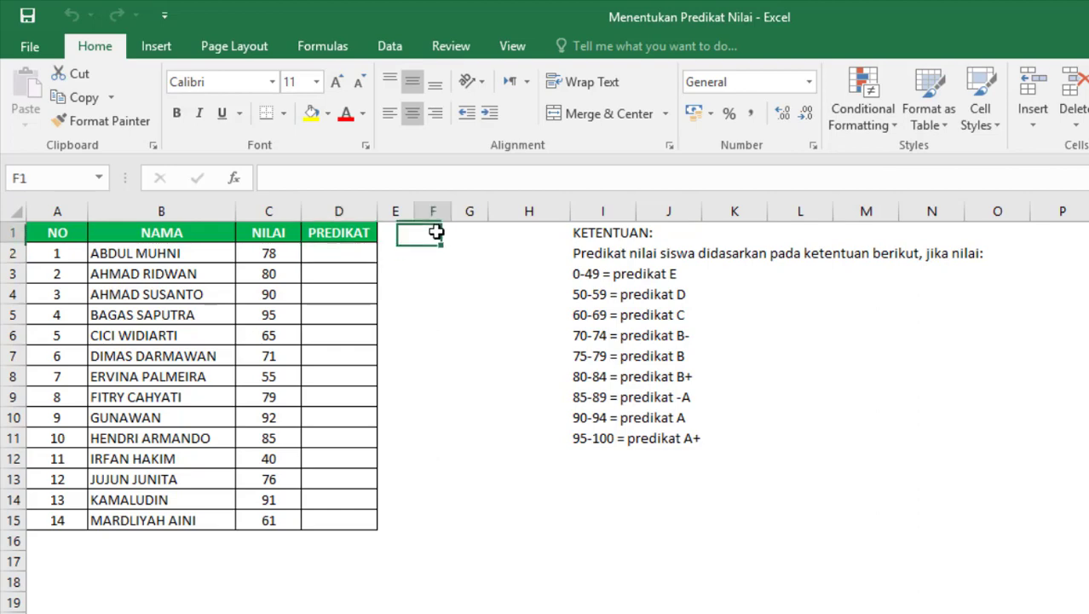
left_click(460, 233)
left_click_drag(438, 234, 466, 354)
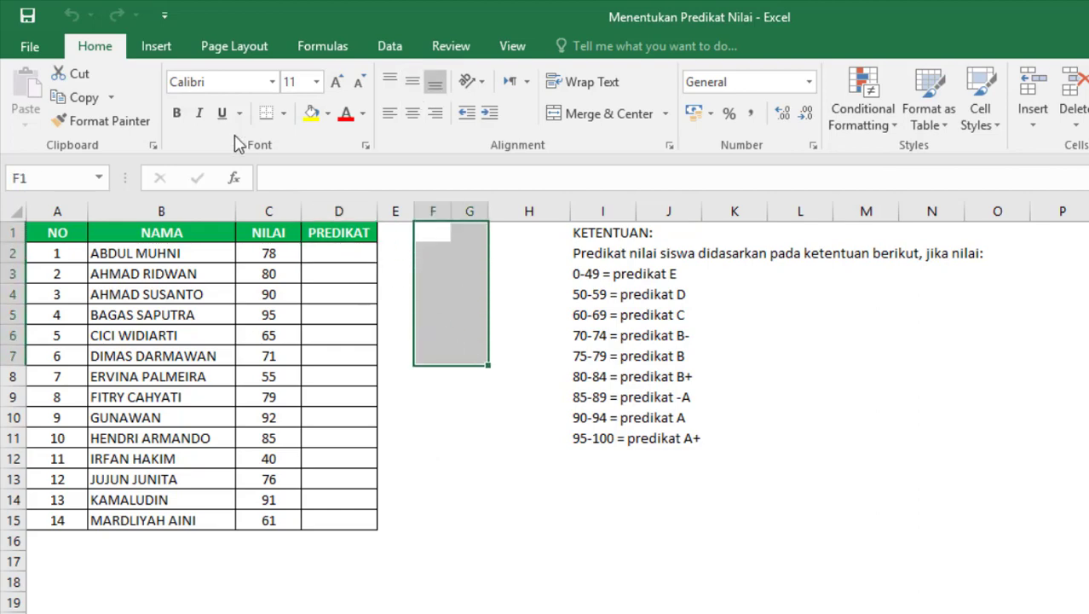
left_click(283, 113)
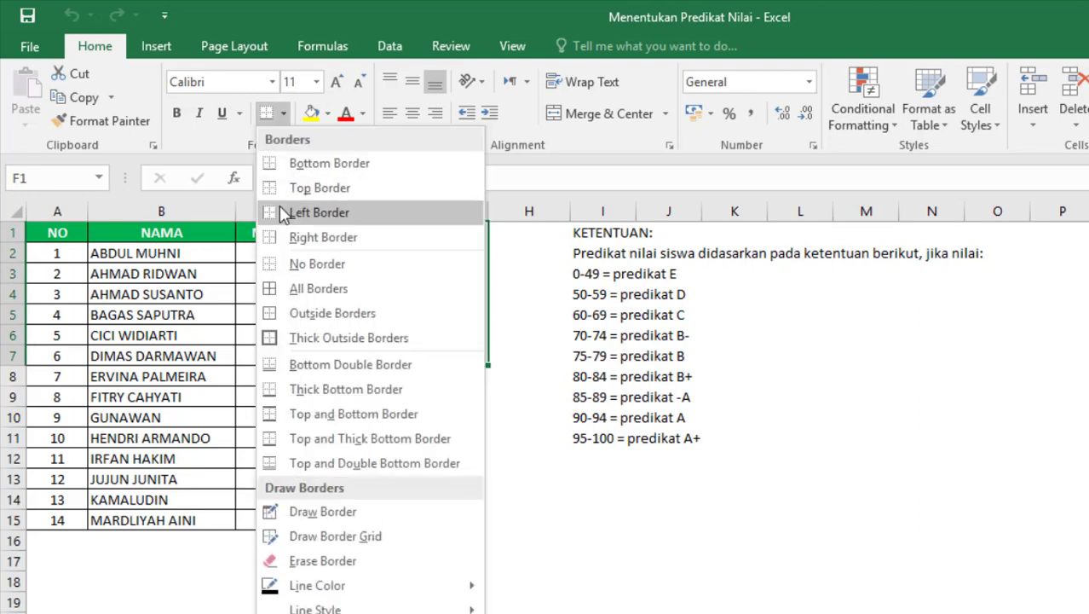
left_click(303, 290)
left_click(433, 271)
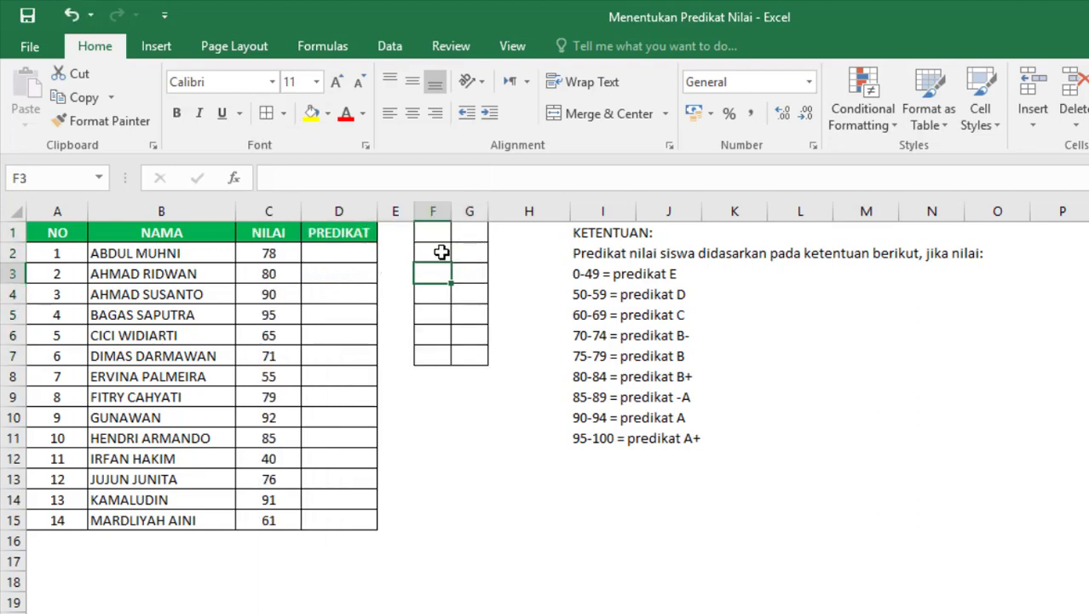
- Widen columns F and G by dragging their header borders
left_click_drag(449, 209, 557, 211)
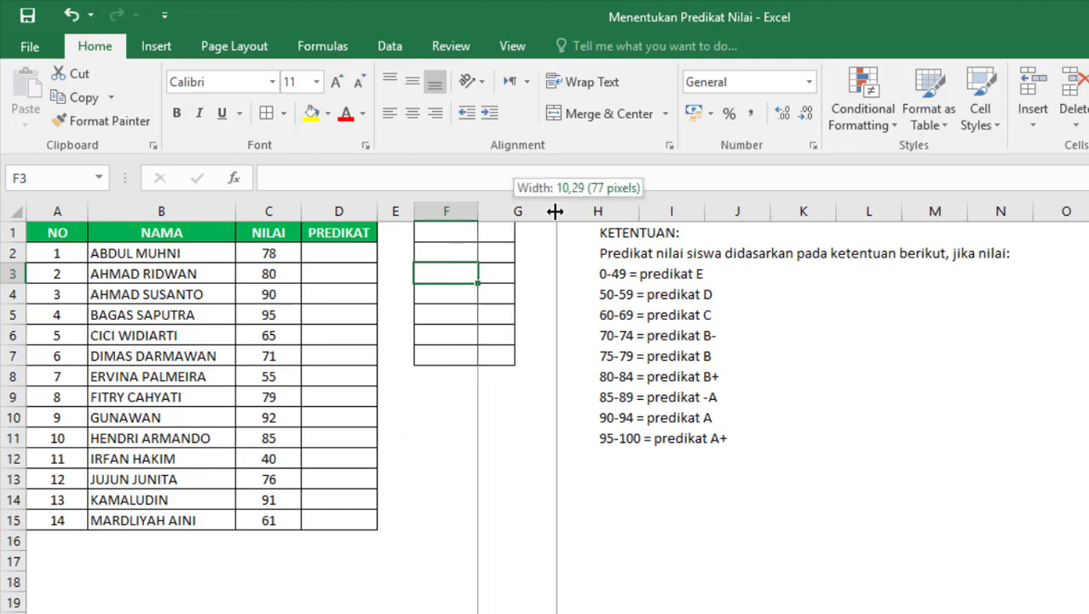
left_click_drag(474, 209, 501, 209)
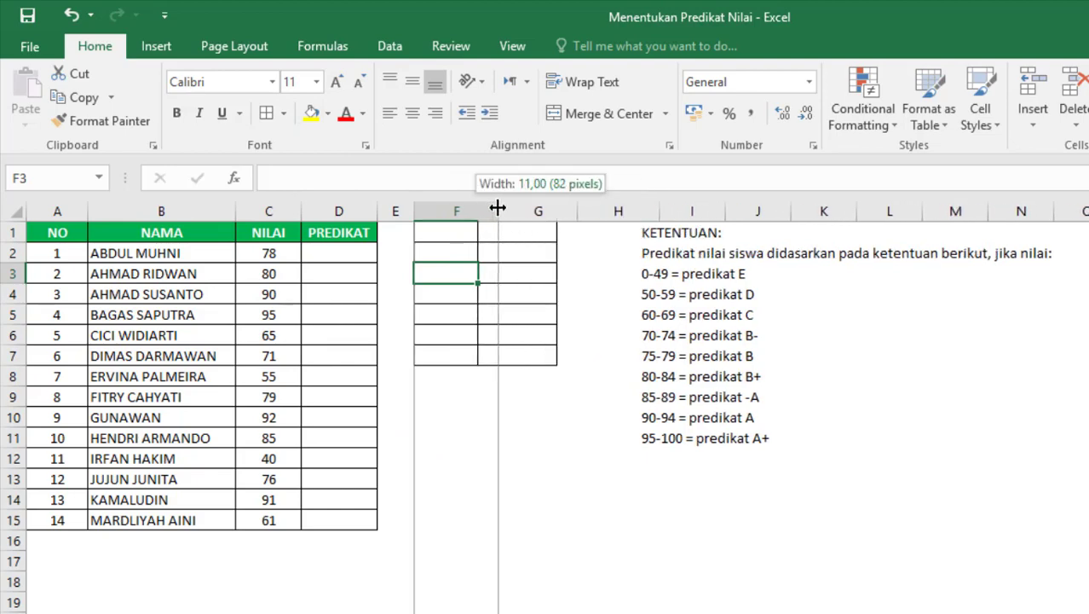
left_click_drag(579, 210, 594, 210)
left_click(474, 229)
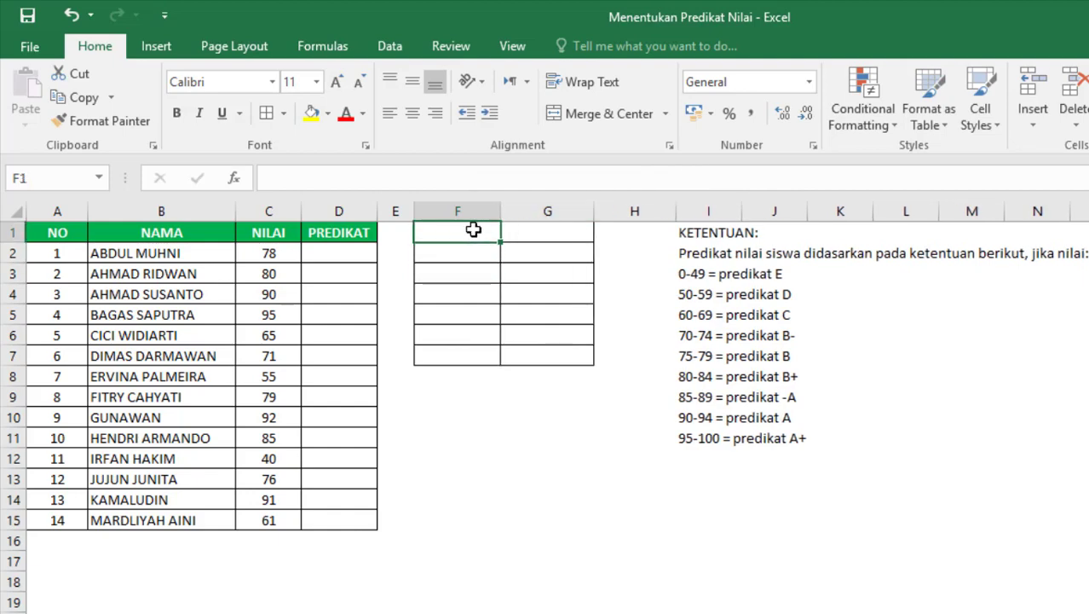
- Add NILAI and GRADE headers in F1:G1 with green fill and centred white text
type("n")
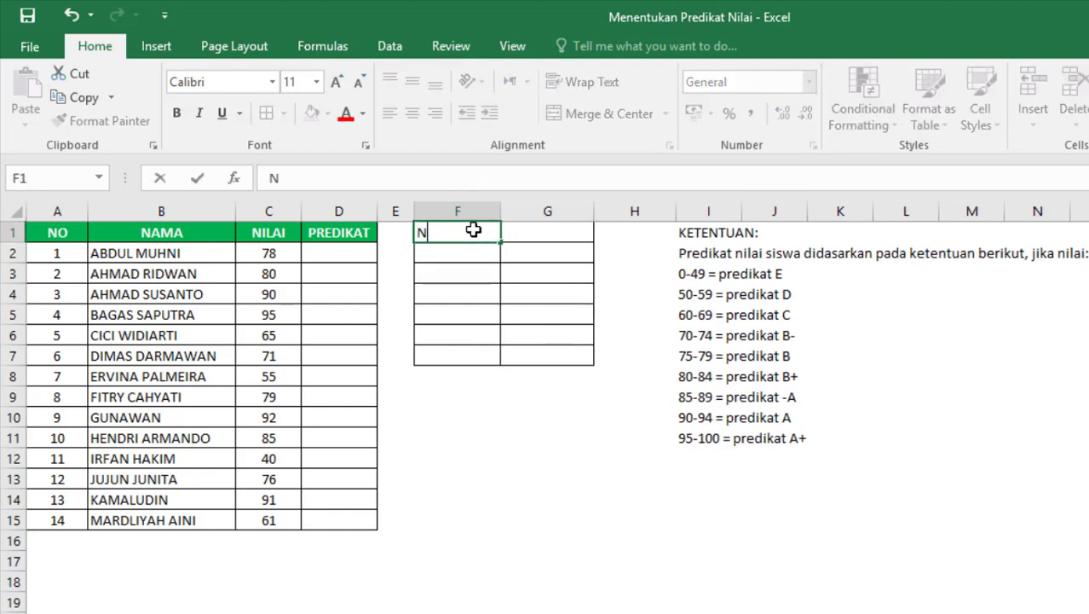
type("ILAI")
key("Tab")
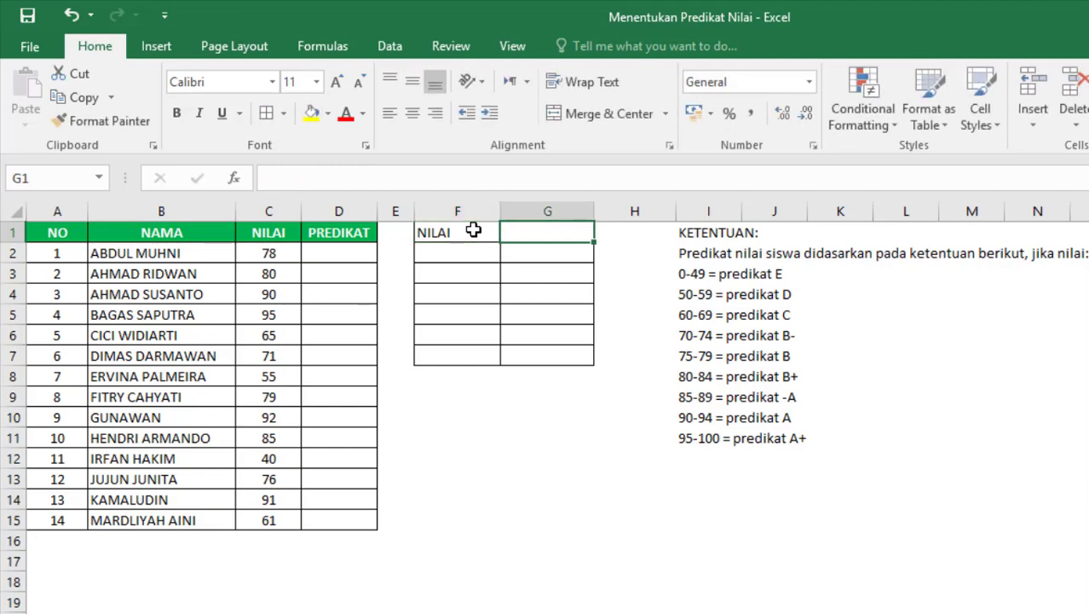
type("GRADE")
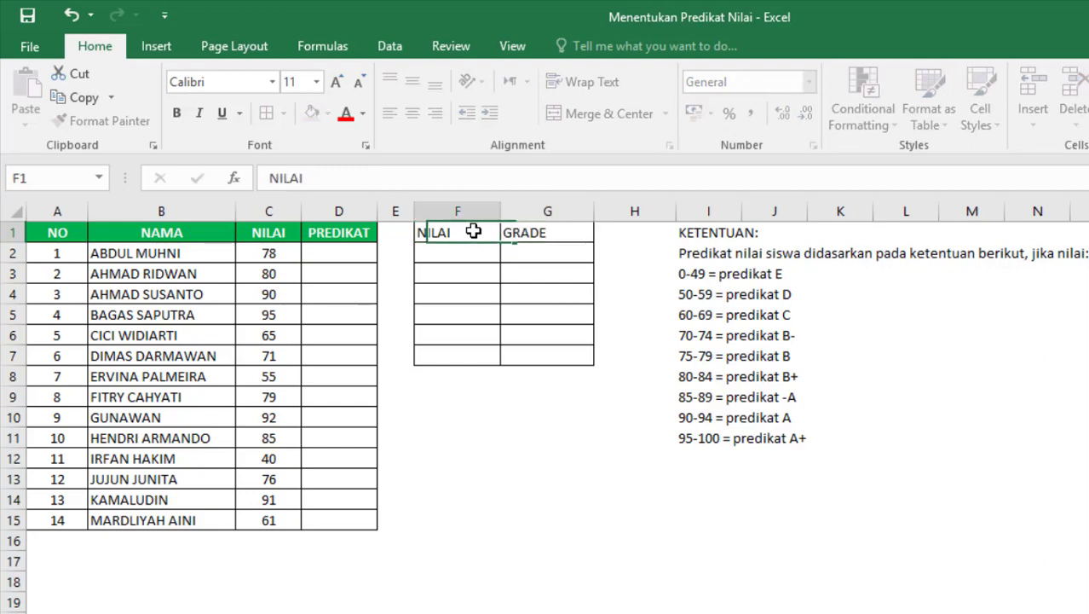
left_click_drag(473, 230, 512, 233)
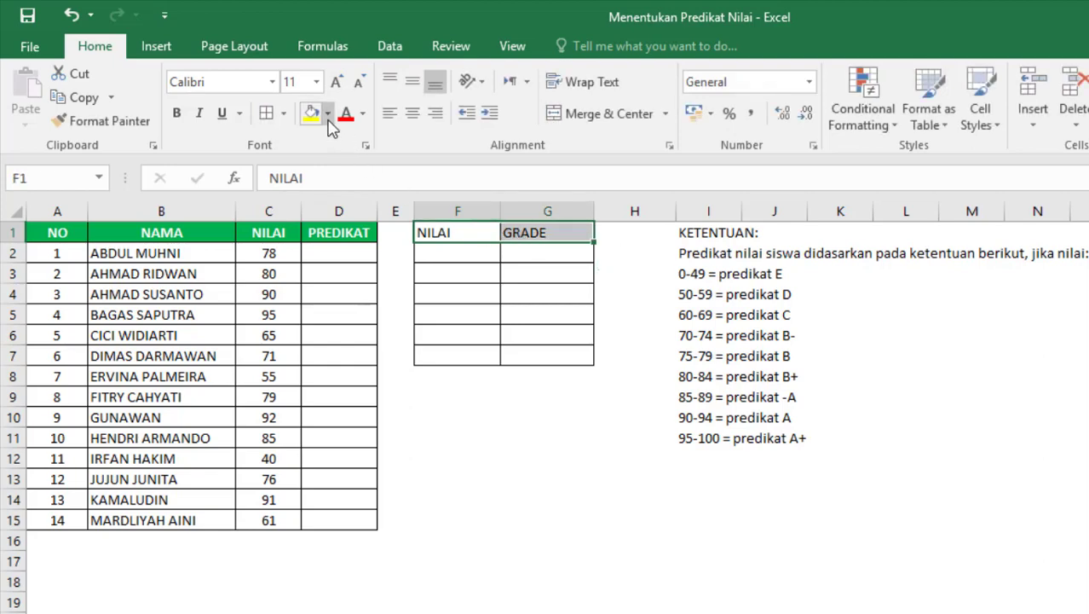
left_click(327, 113)
left_click(396, 274)
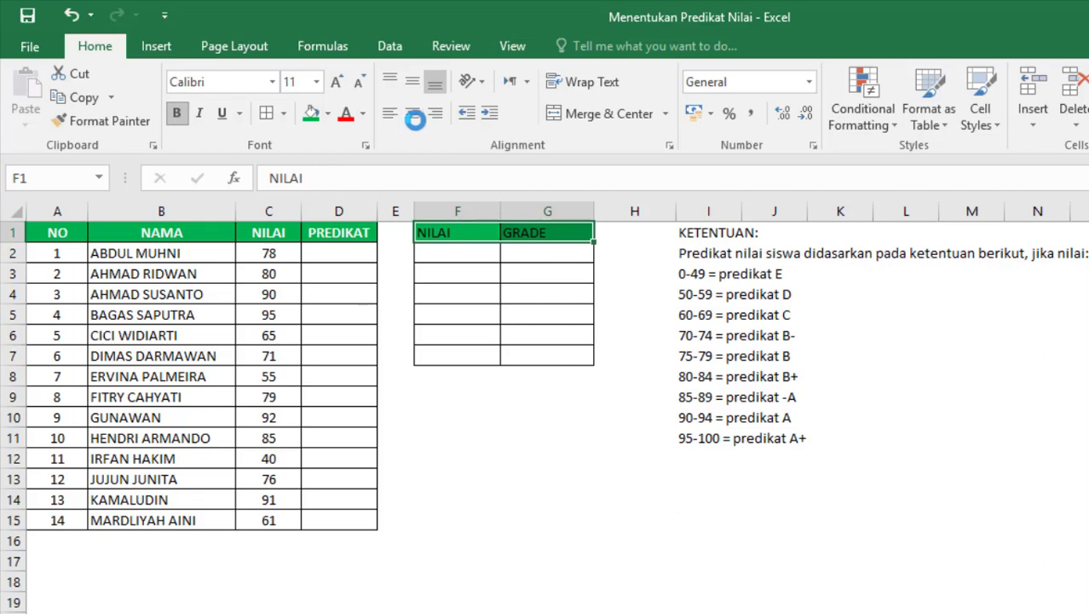
left_click(412, 112)
left_click(413, 81)
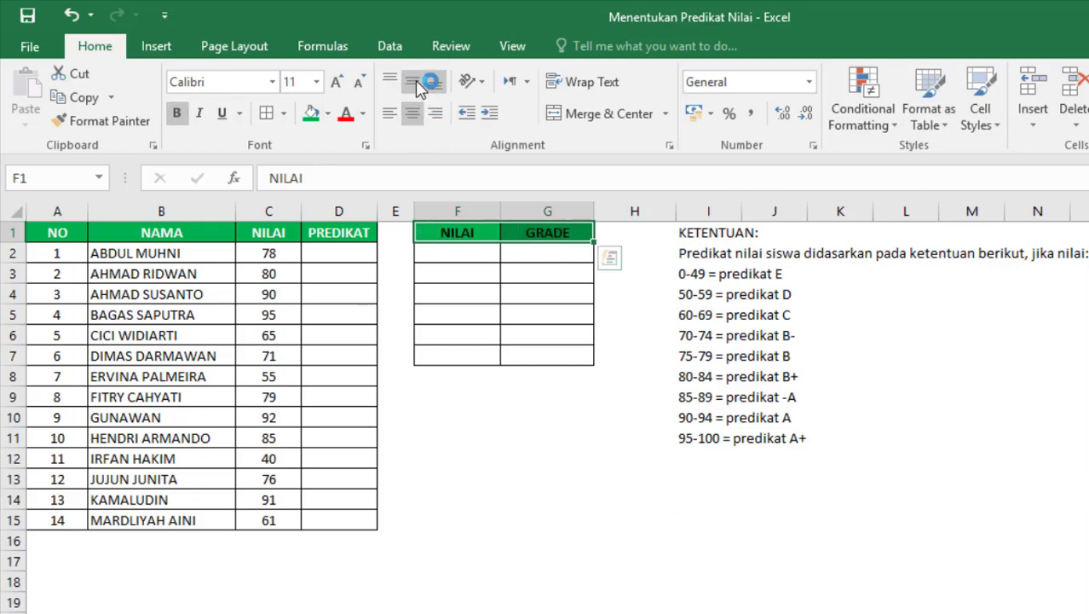
left_click(362, 113)
left_click(345, 186)
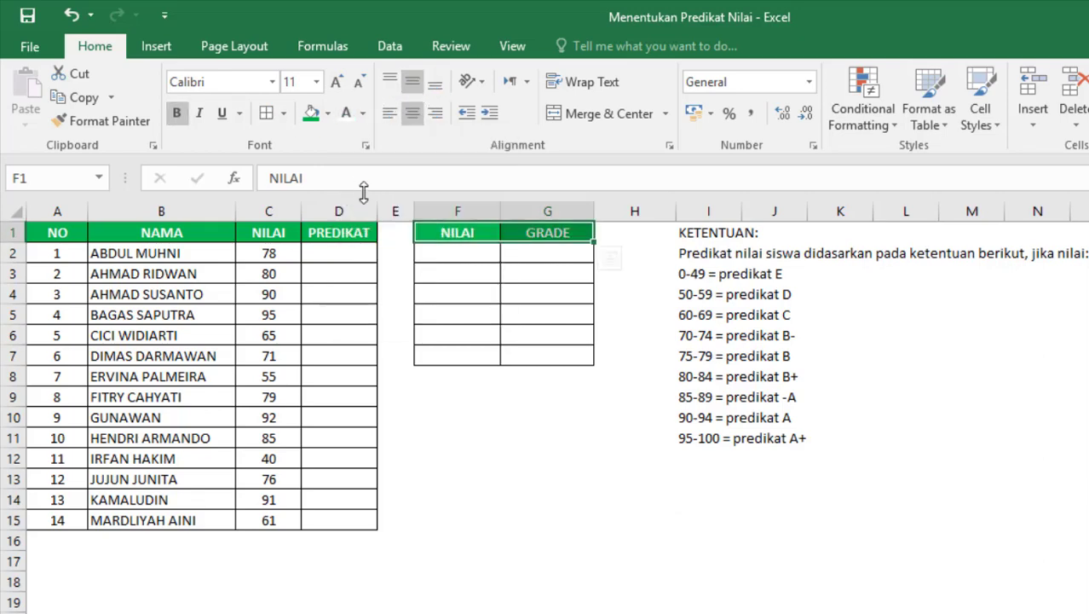
- Extend the table's borders through F8:G10 to give nine rows matching the grading rules
left_click(479, 254)
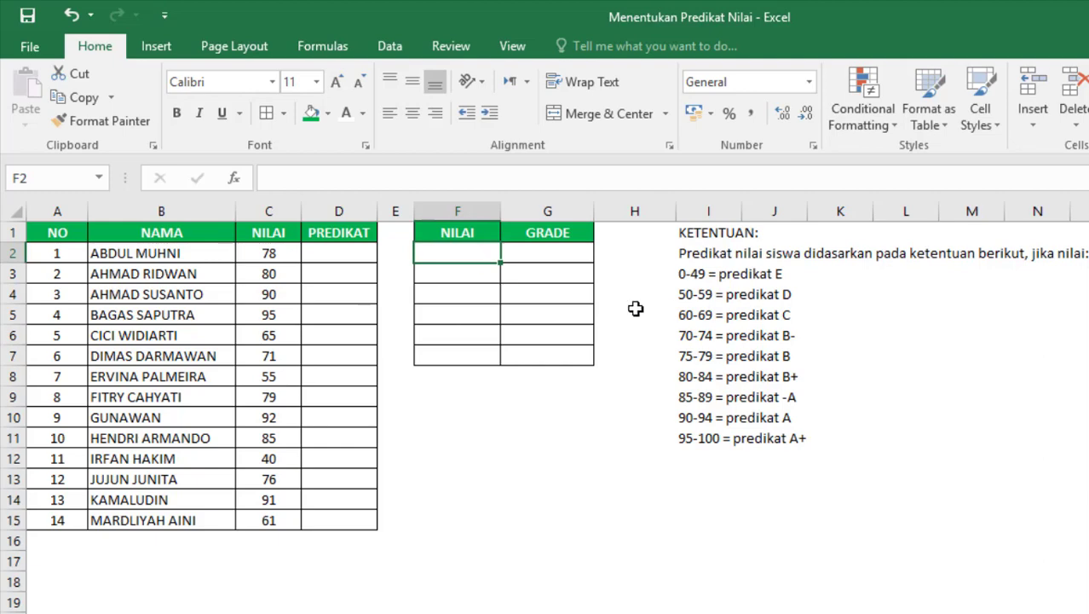
left_click(513, 333)
left_click(471, 253)
left_click(467, 272)
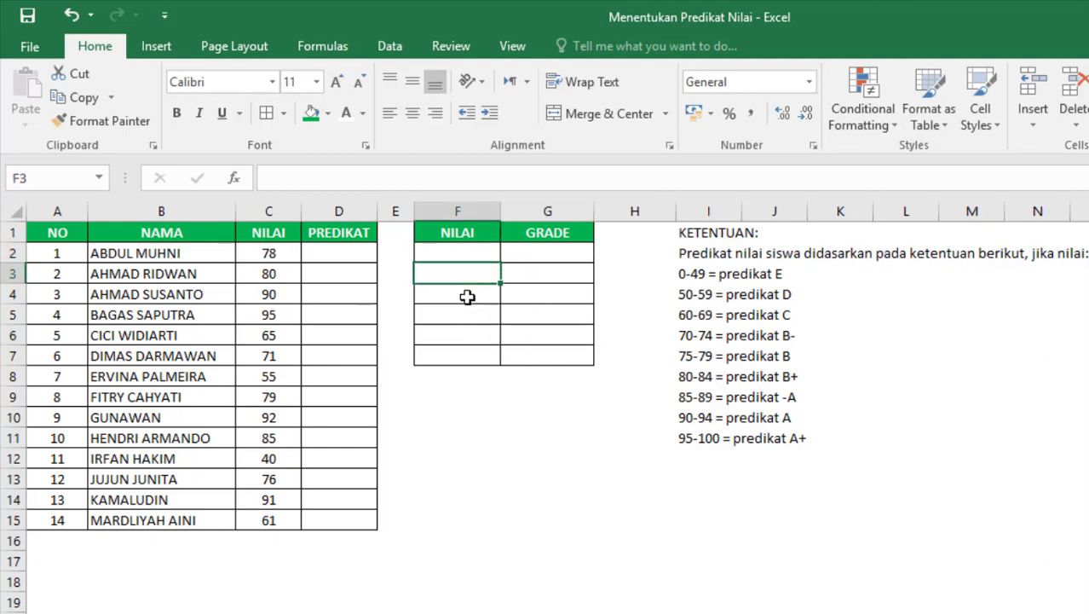
left_click(479, 255)
left_click(468, 349)
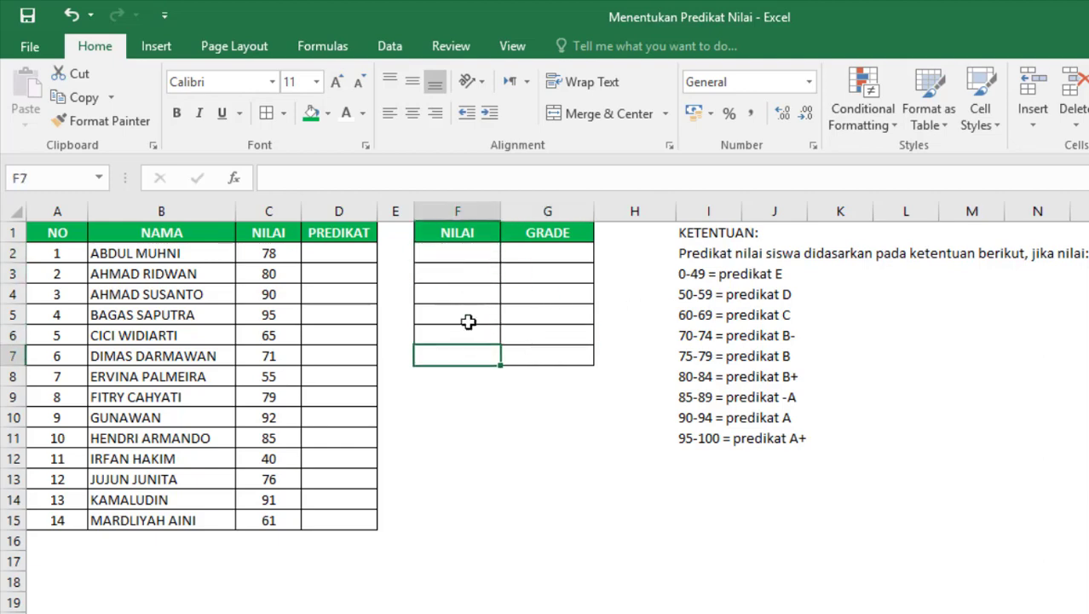
left_click(463, 253)
left_click(463, 275)
left_click(473, 254)
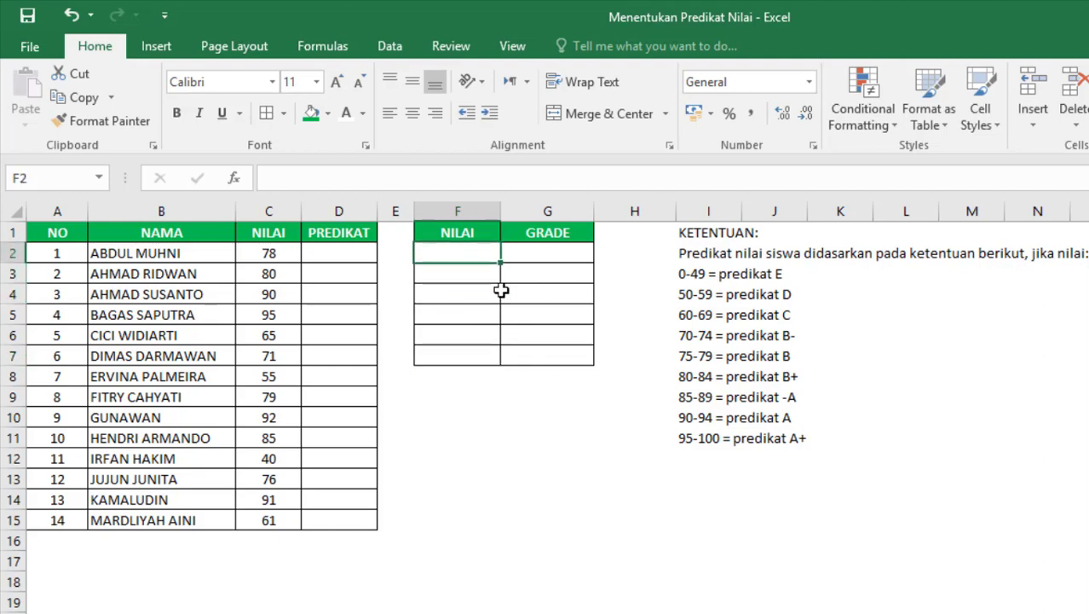
left_click_drag(688, 274, 691, 436)
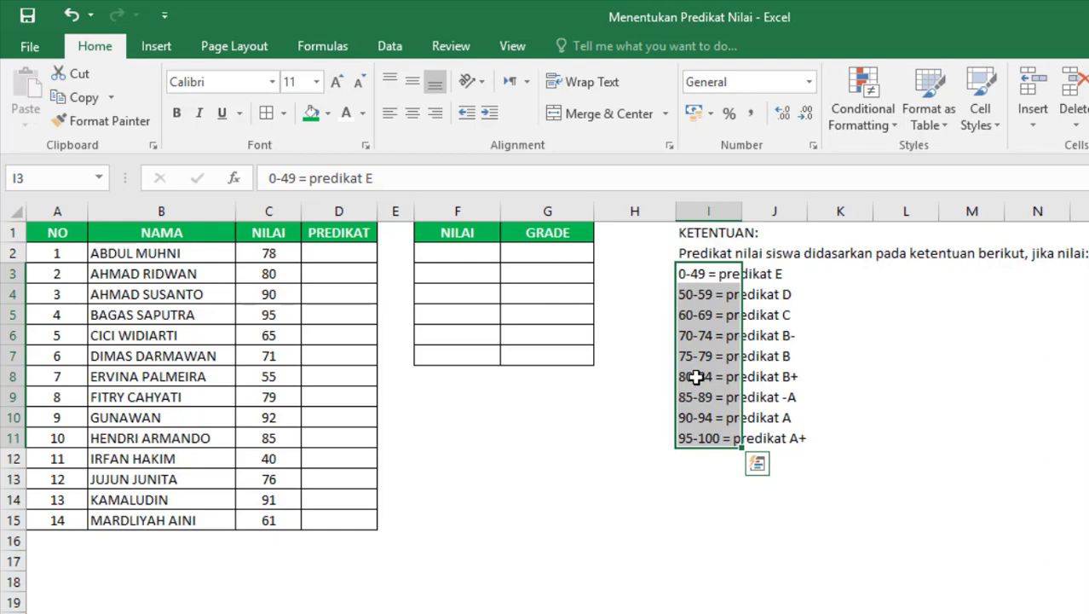
mouse_move(460, 252)
left_mouse_down()
mouse_move(451, 356)
mouse_move(499, 416)
mouse_move(533, 415)
left_mouse_up()
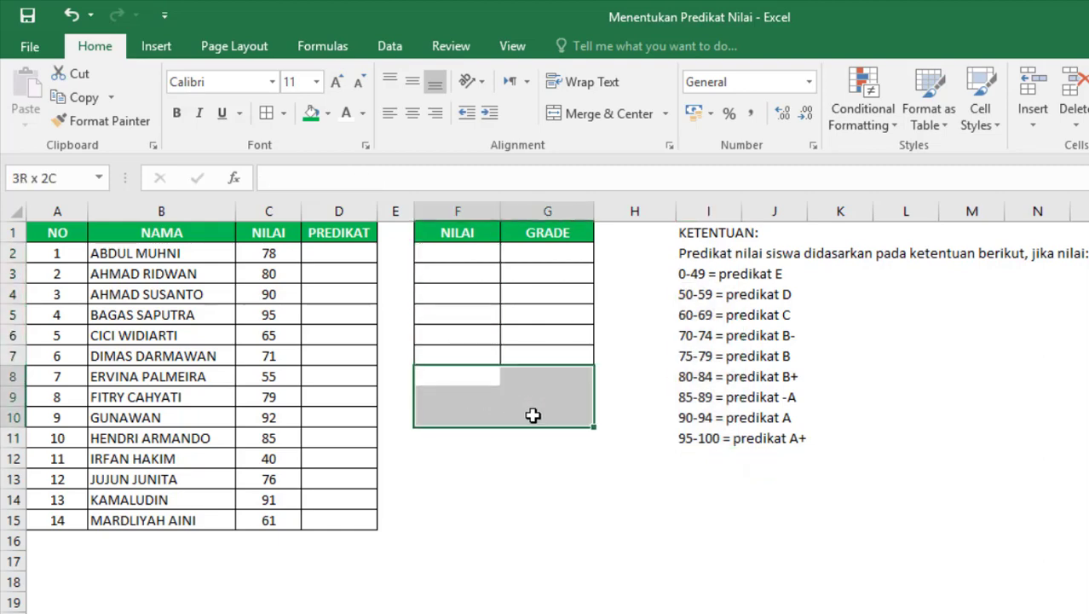
left_click(460, 256)
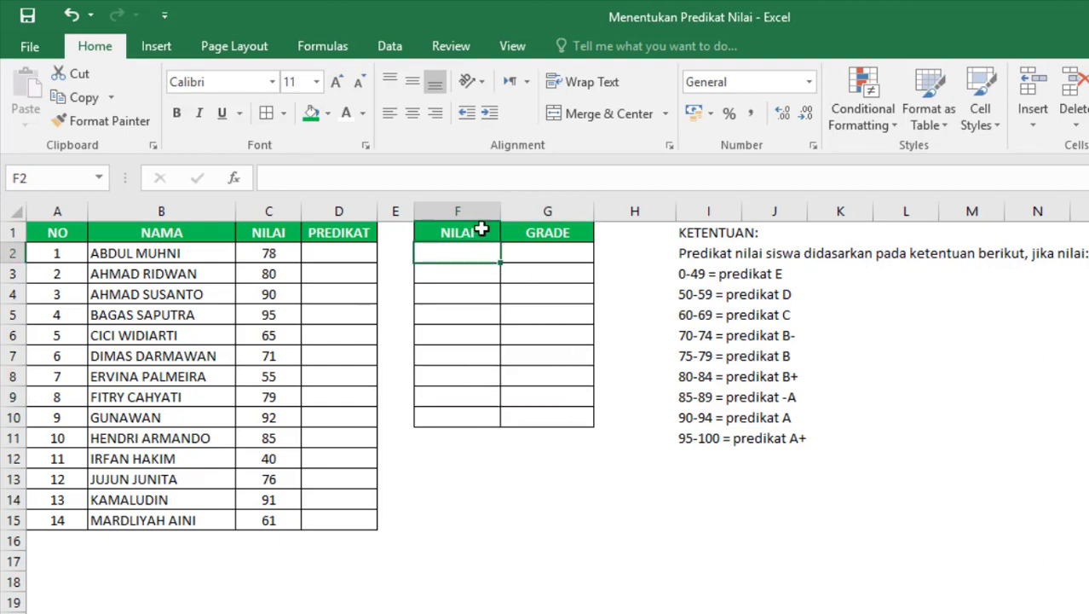
- Enter the first thresholds and grades: 0 → E, 50 → D, 60 → C
type("0")
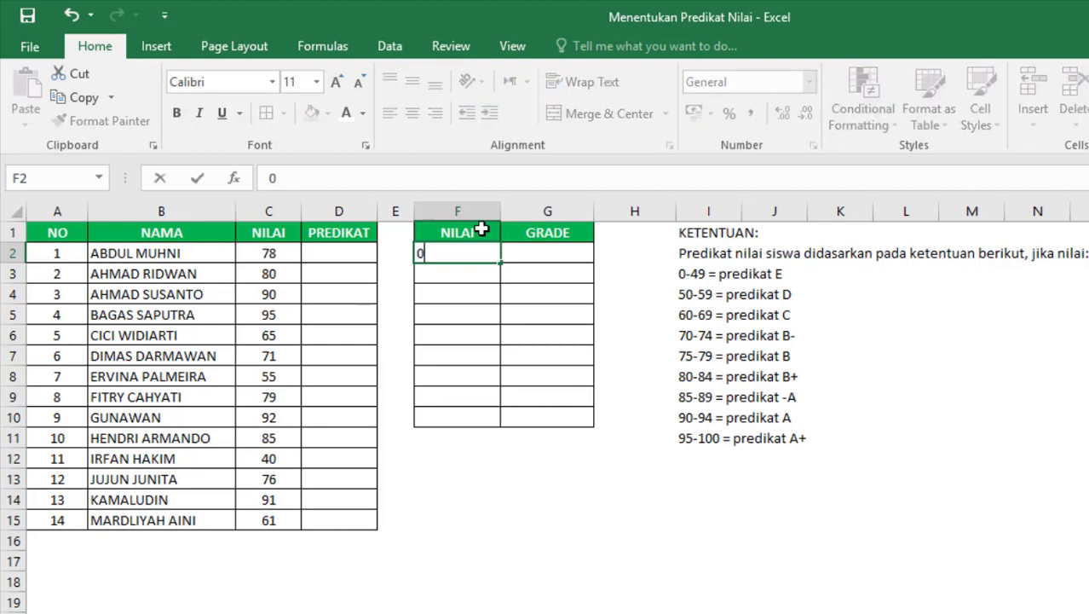
left_click(545, 252)
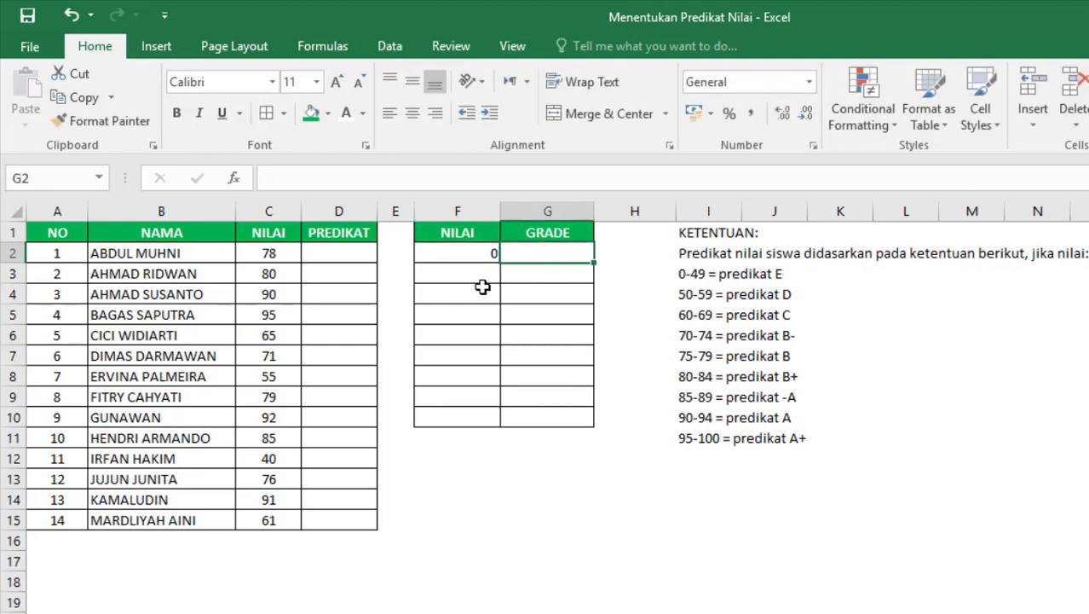
left_click(454, 276)
left_click(533, 253)
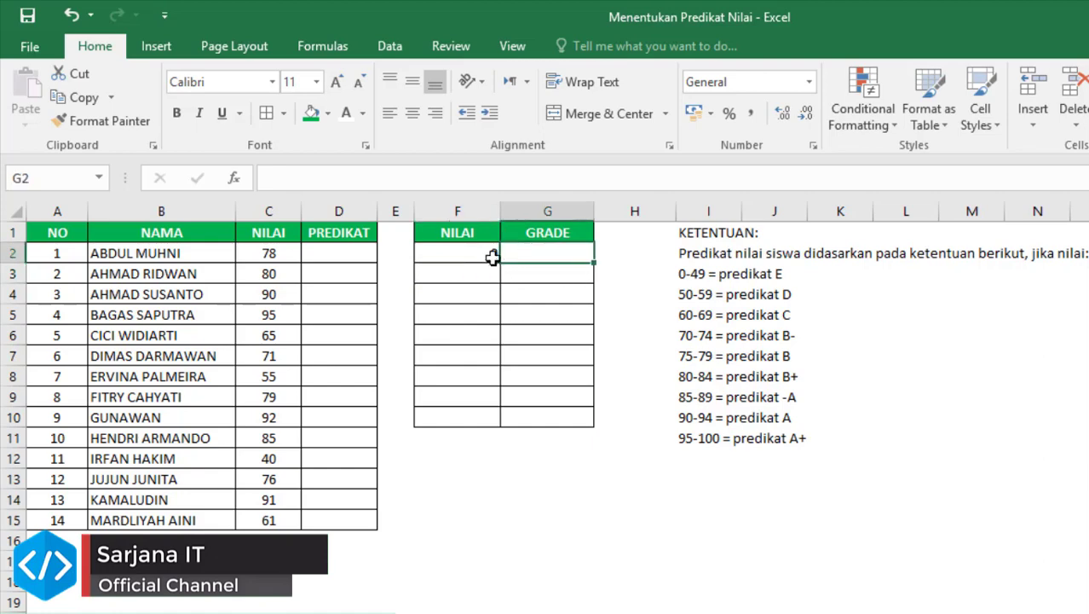
left_click(492, 255)
left_click(544, 253)
type("e")
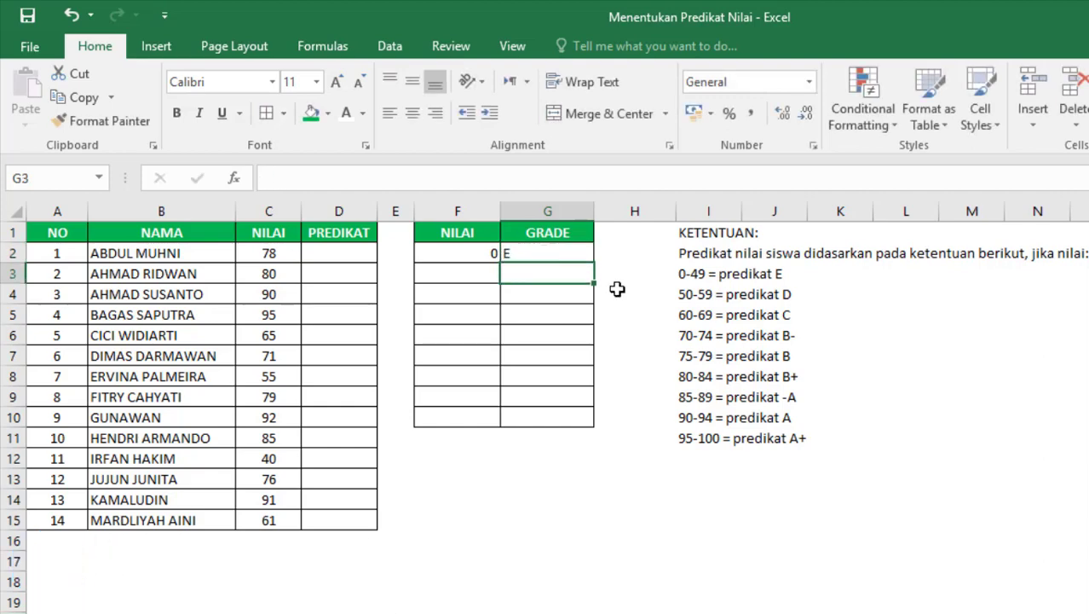
left_click(471, 273)
type("50")
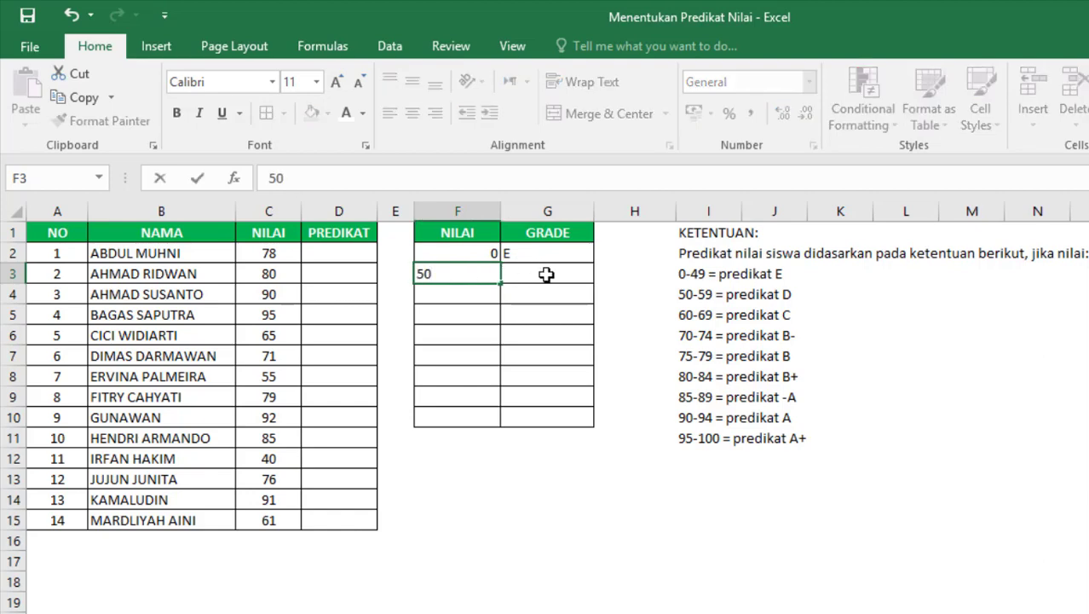
left_click(548, 273)
type("D")
left_click(474, 298)
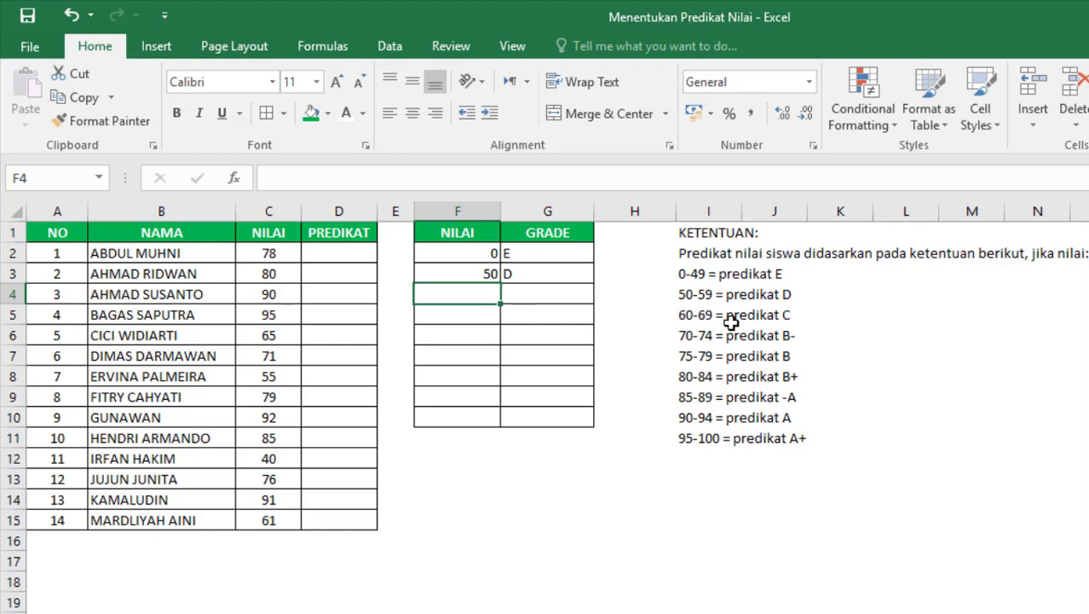
type("6")
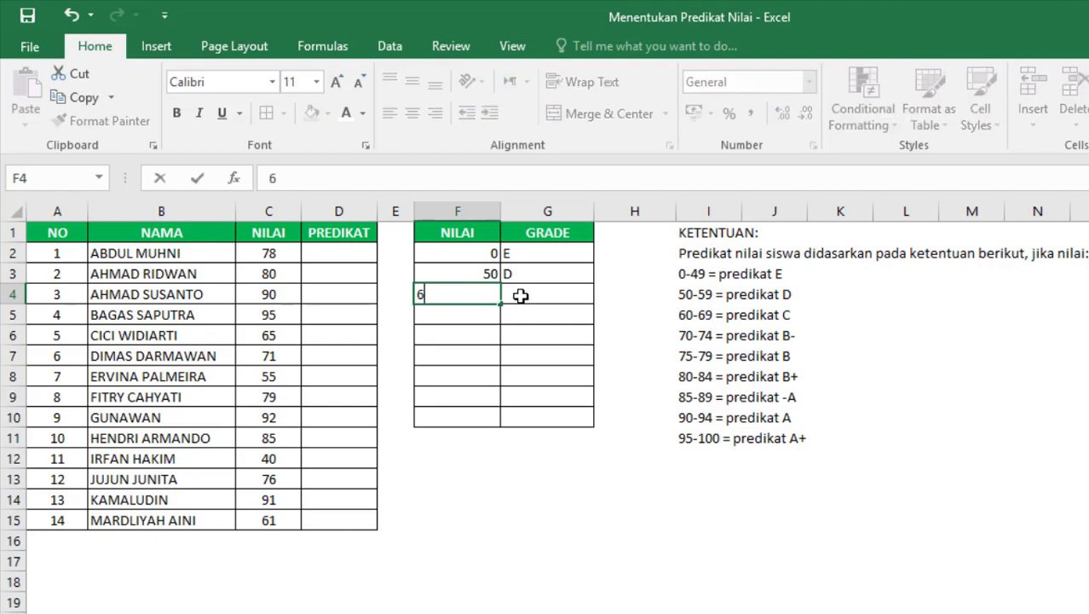
type("0")
left_click(541, 295)
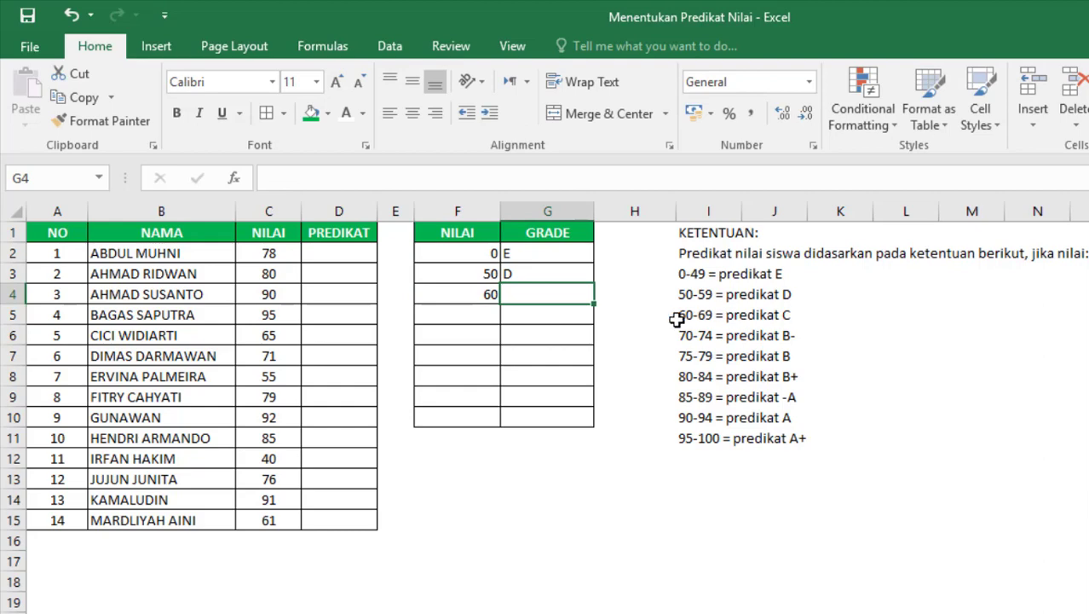
type("C")
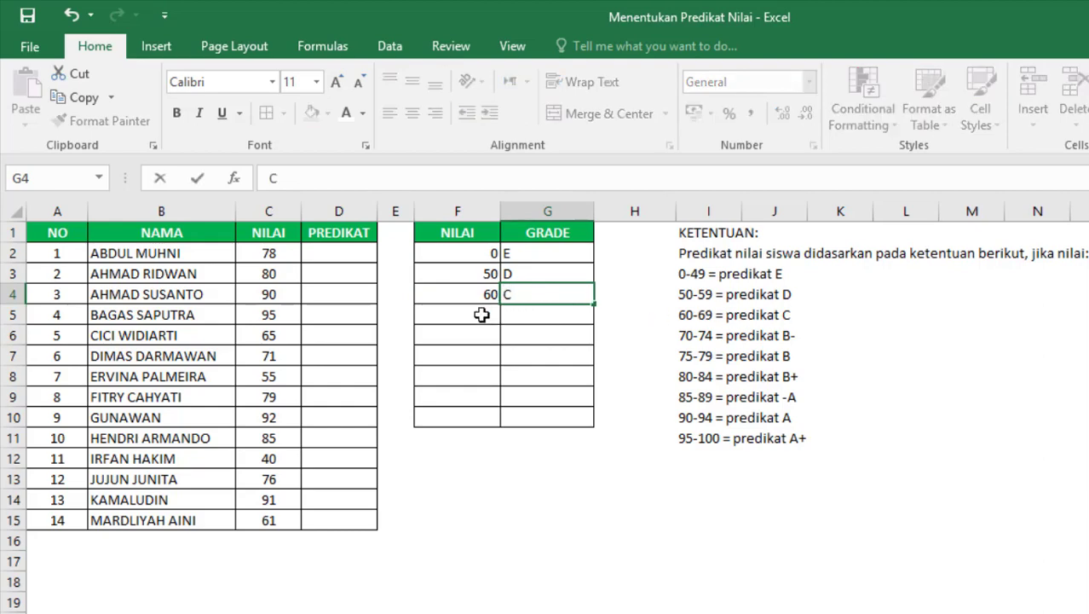
left_click(481, 317)
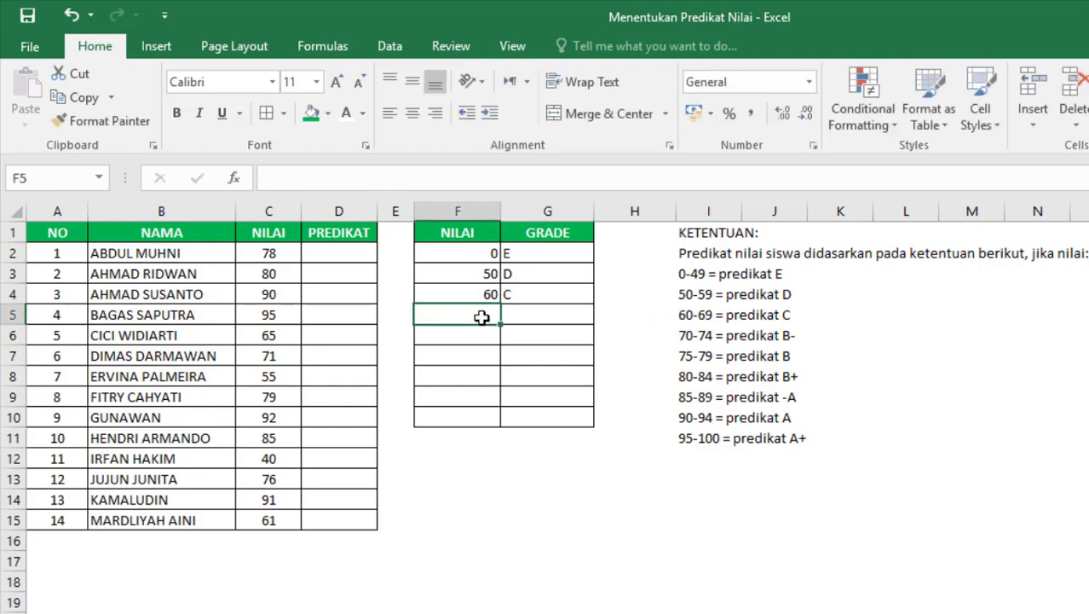
- Enter the middle rows: 70 → B-, 75 → B, 80 → B+
type("70")
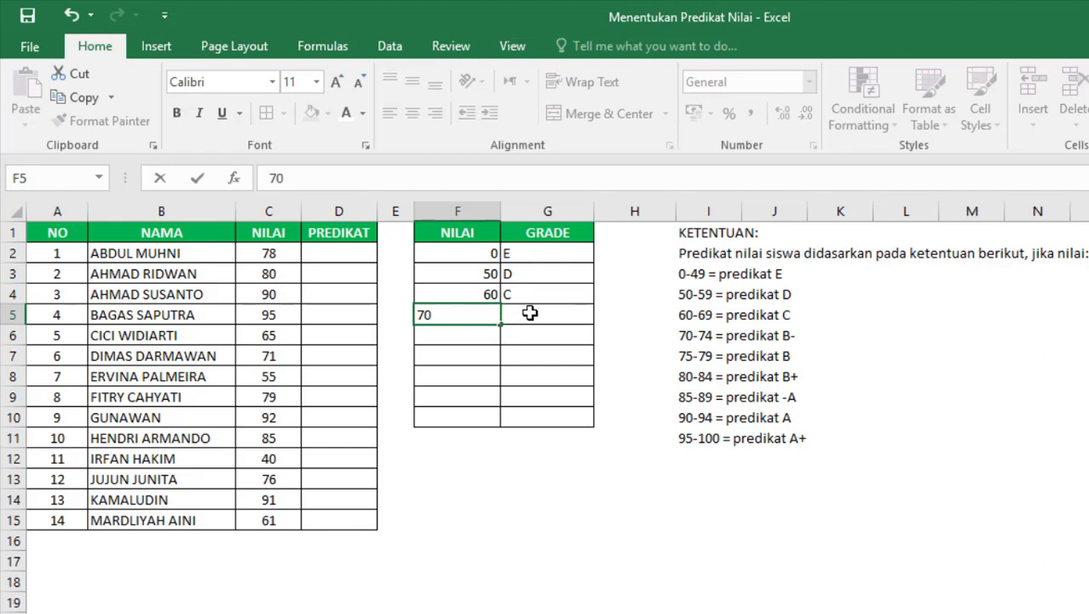
left_click(527, 314)
type("B-")
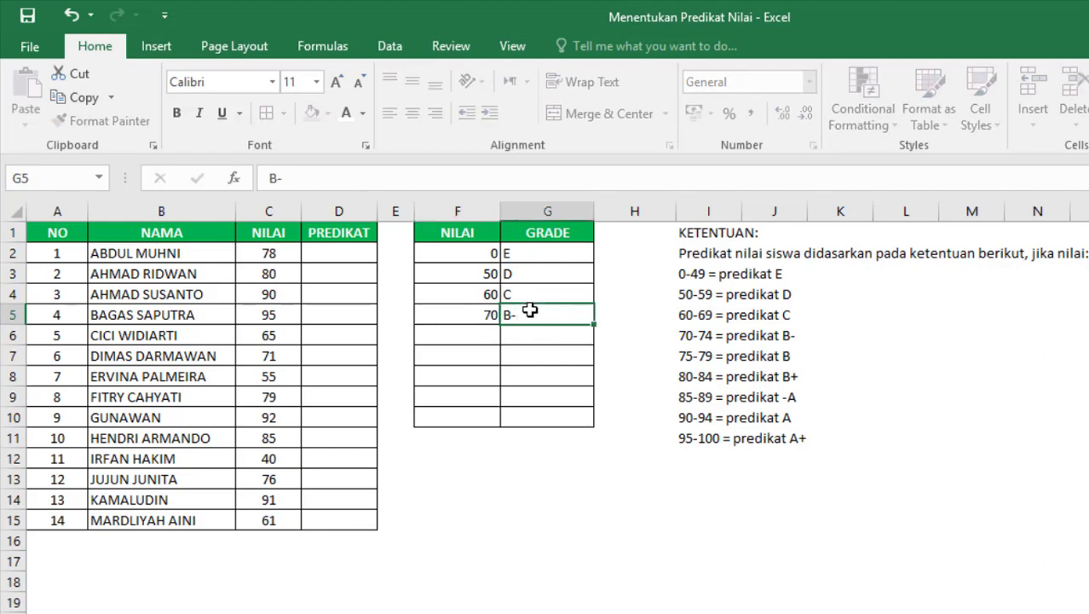
key("Return")
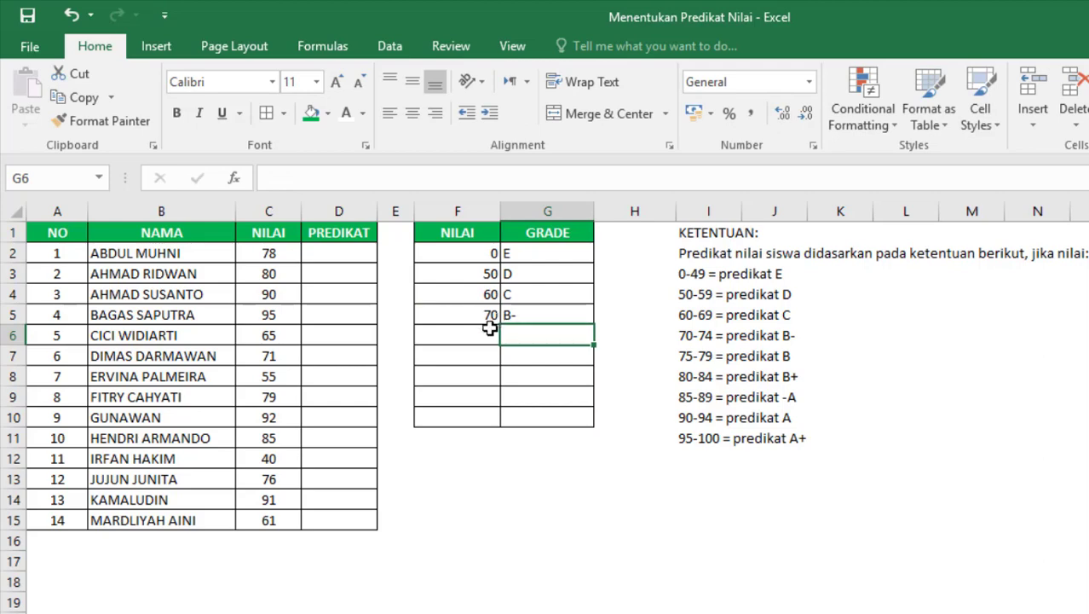
left_click(486, 332)
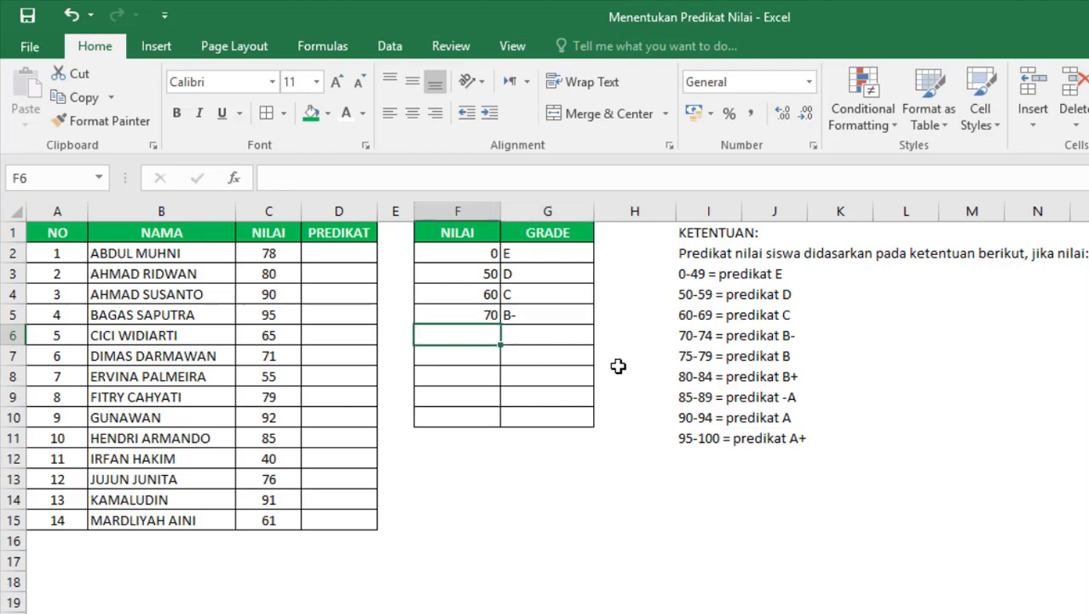
type("75")
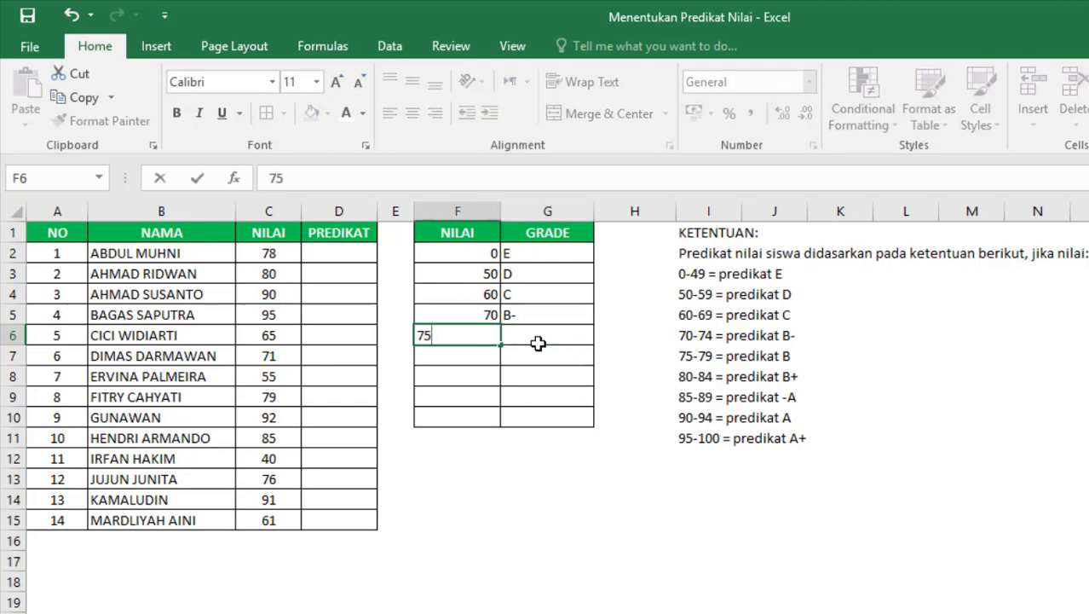
left_click(538, 336)
type("B-")
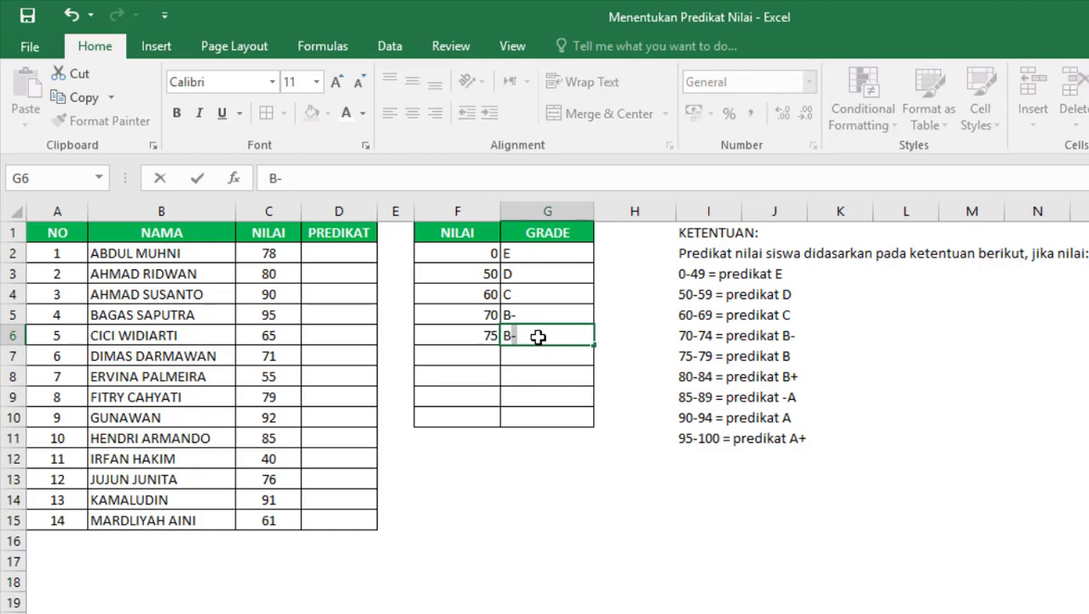
key("BackSpace")
key("Return")
left_click(470, 355)
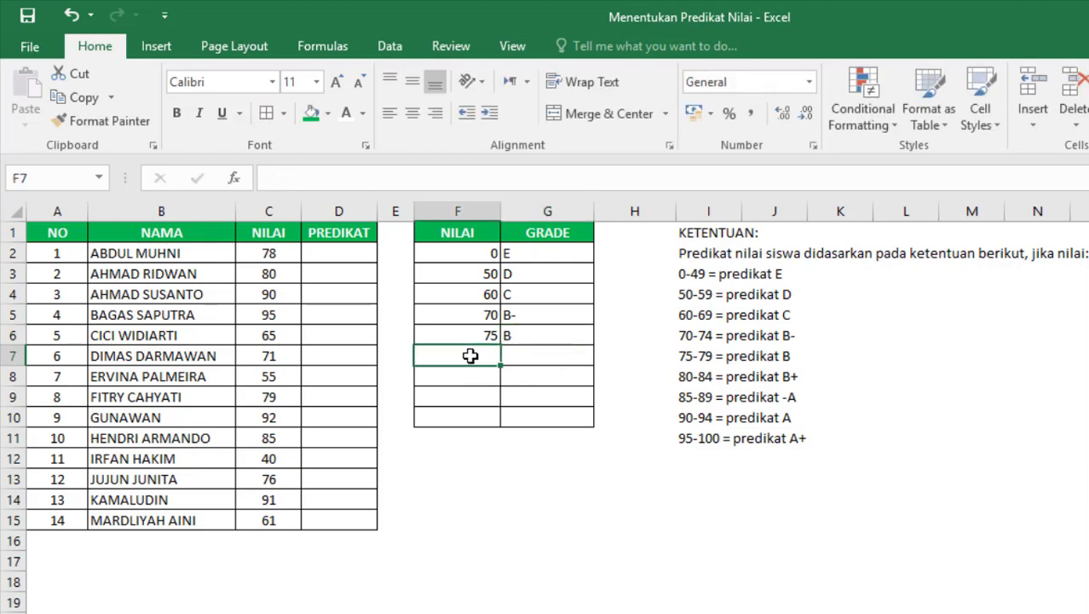
type("80")
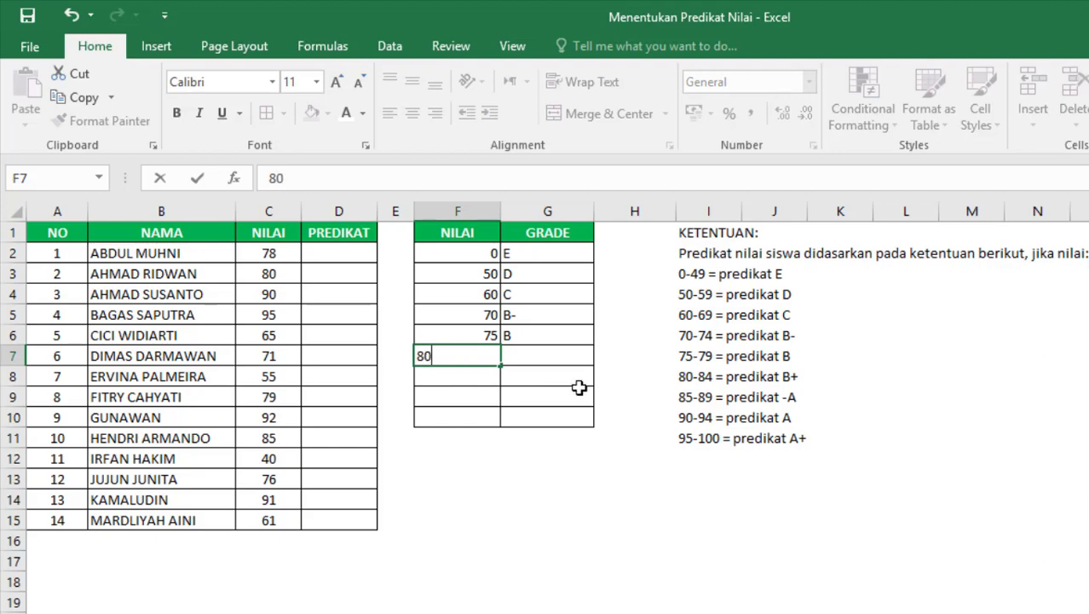
left_click(549, 356)
type("B+")
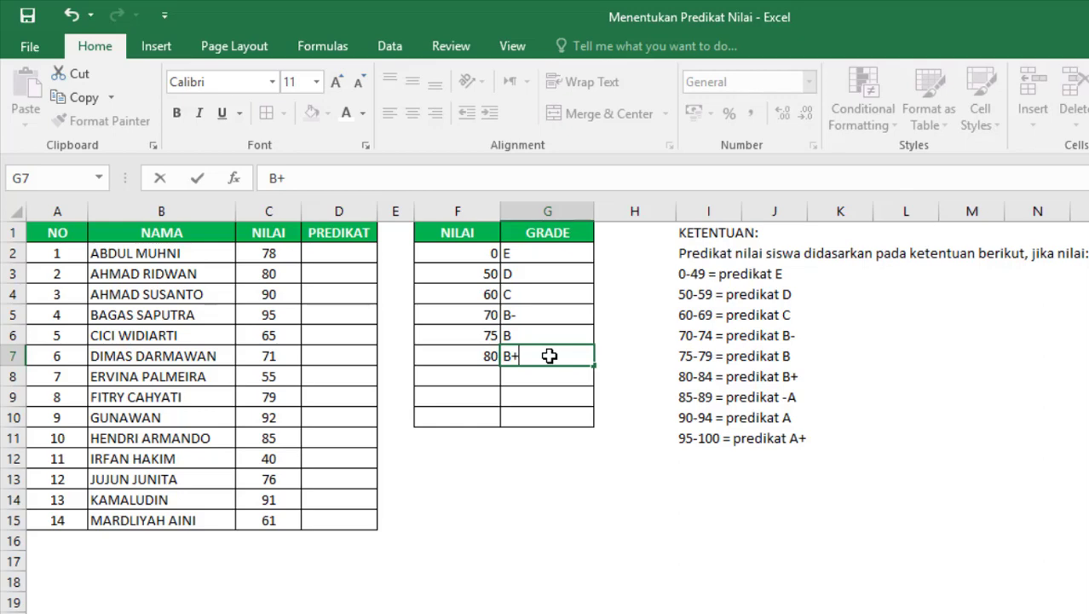
key("Return")
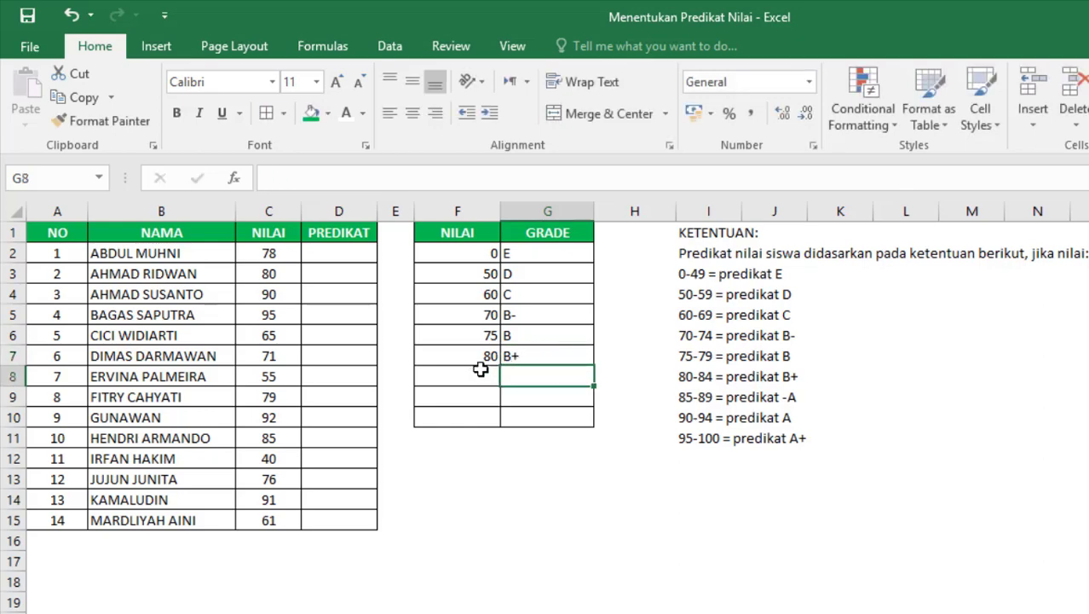
- Enter the last rows: 85 → A-, 90 → A, 95 → A+
left_click(474, 368)
type("85")
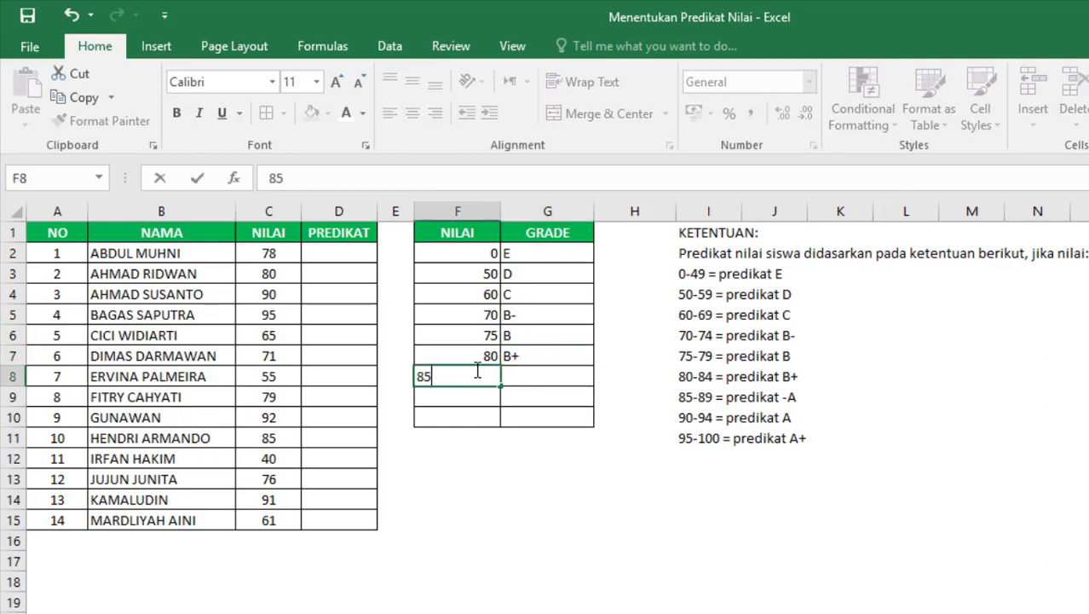
left_click(541, 374)
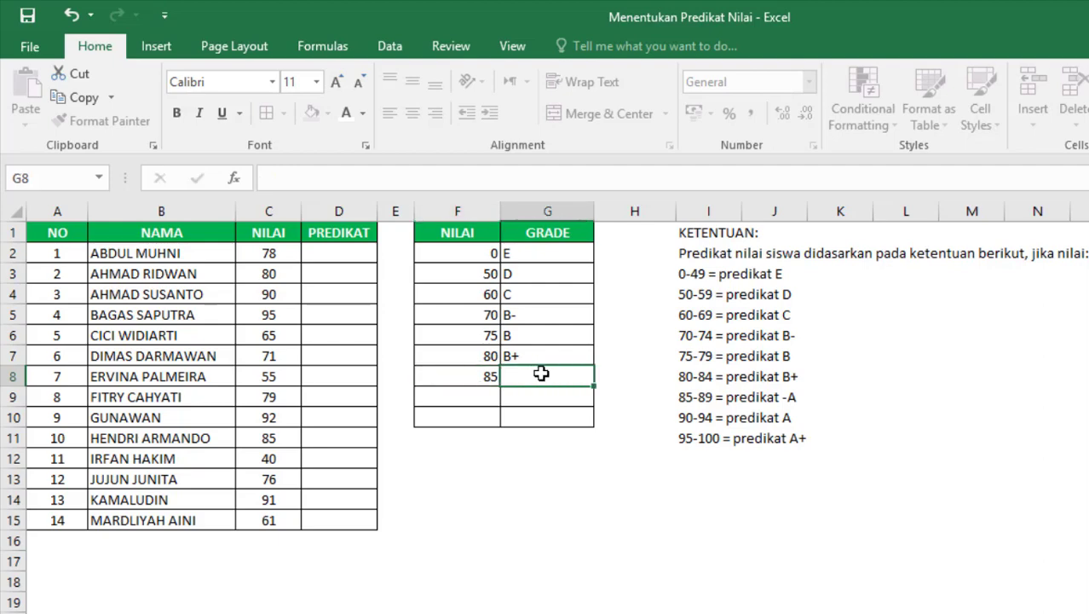
type("A-")
key("Return")
left_click(481, 394)
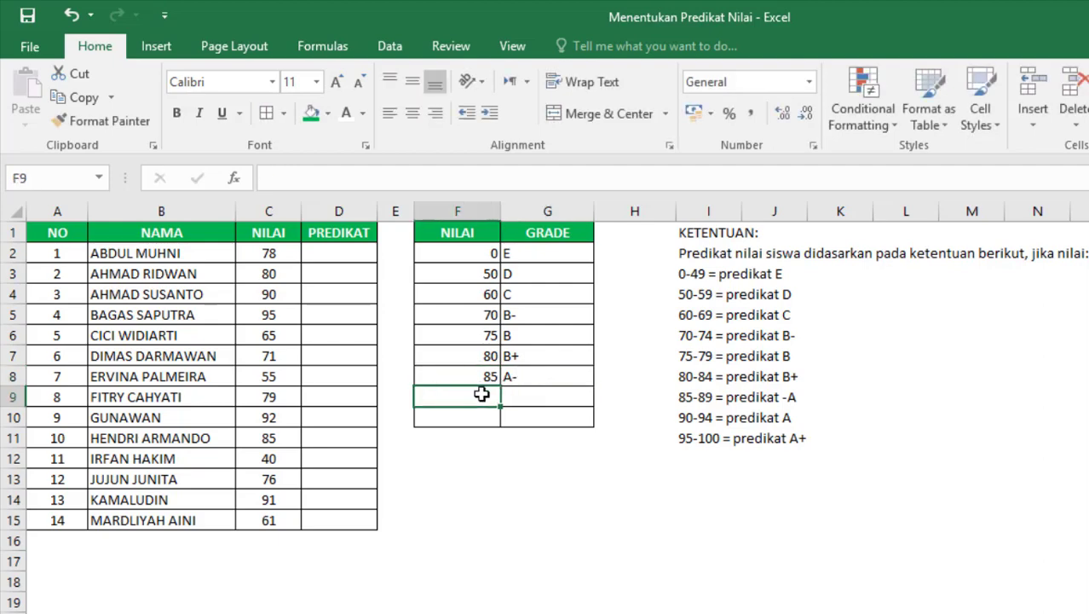
type("90")
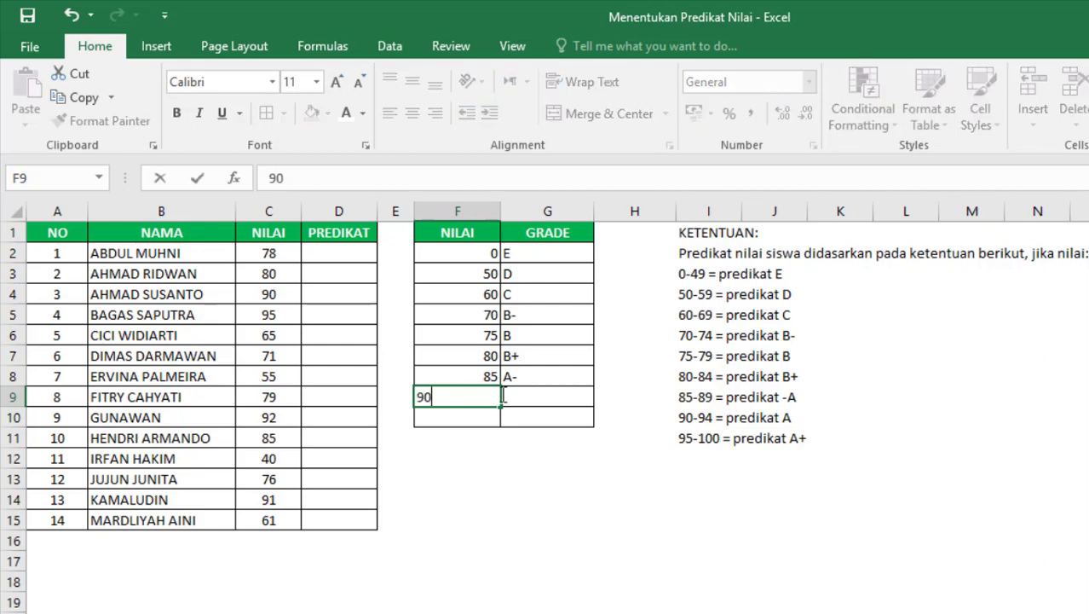
left_click(543, 396)
type("A")
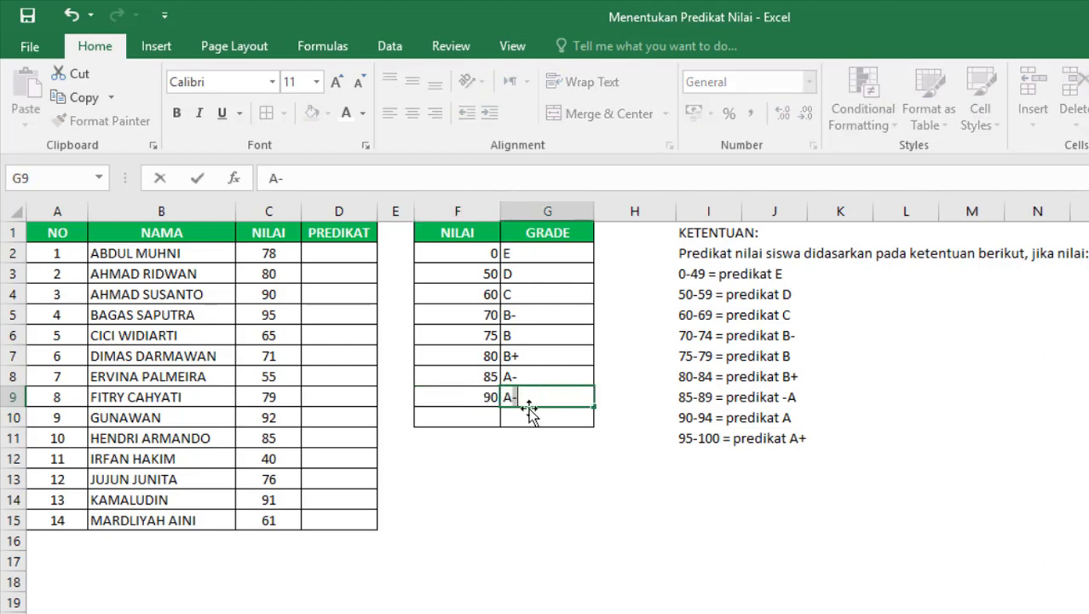
key("Return")
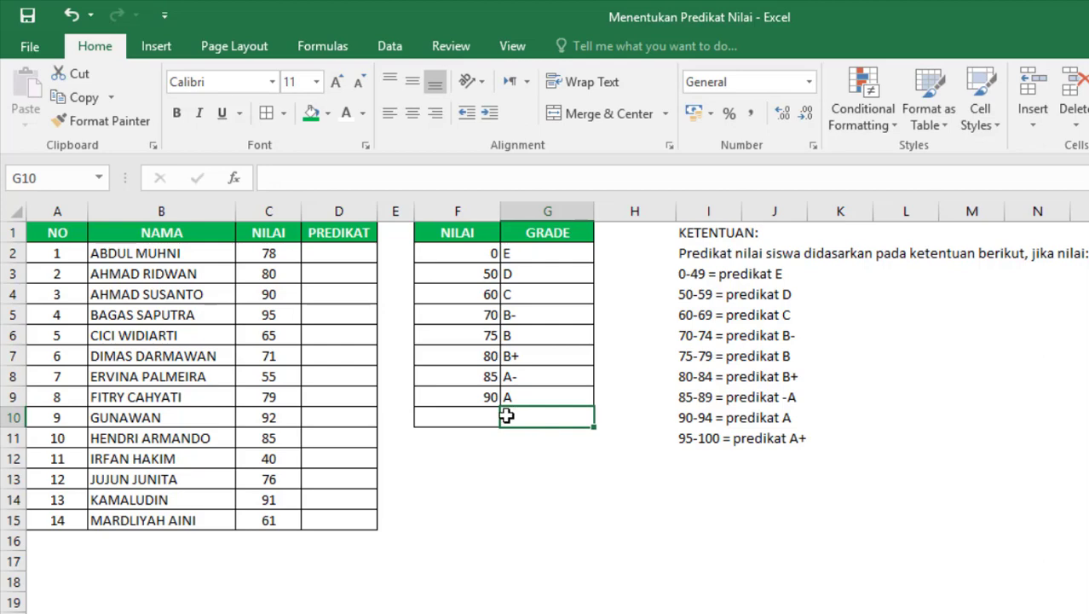
left_click(486, 415)
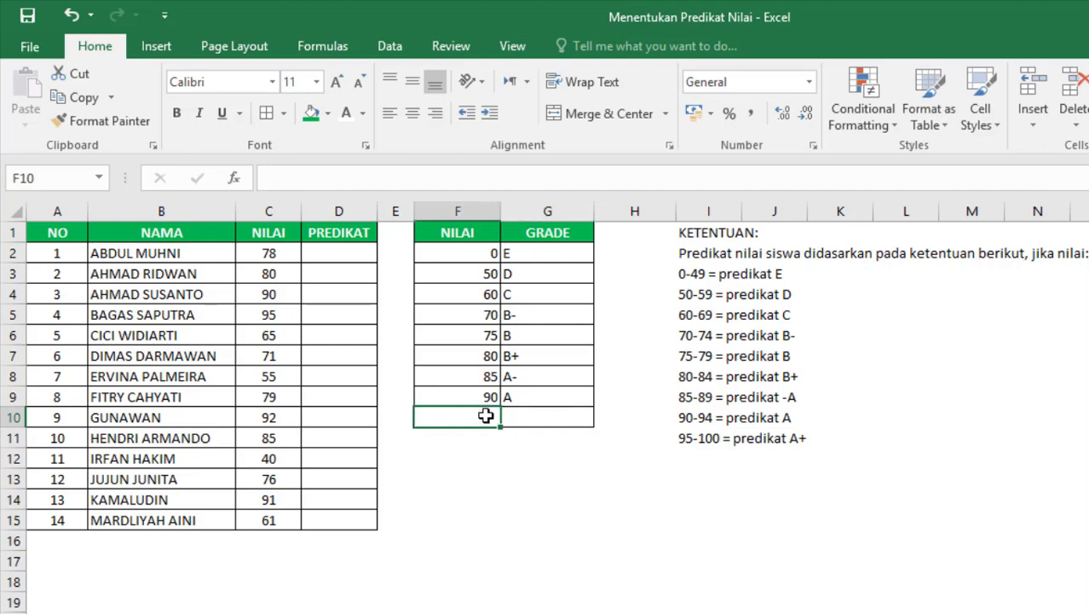
type("95")
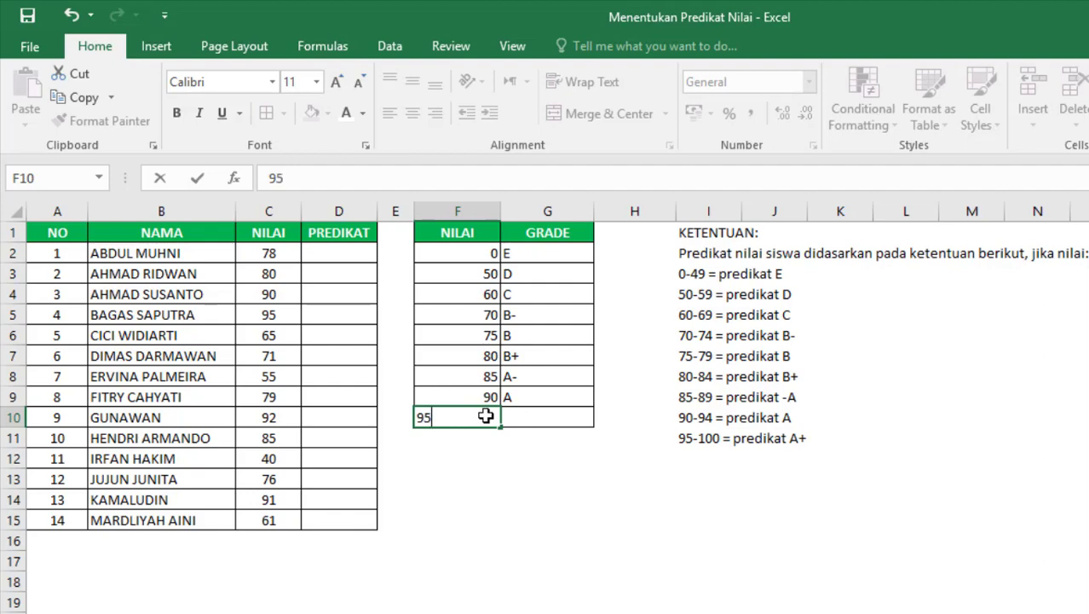
left_click(525, 417)
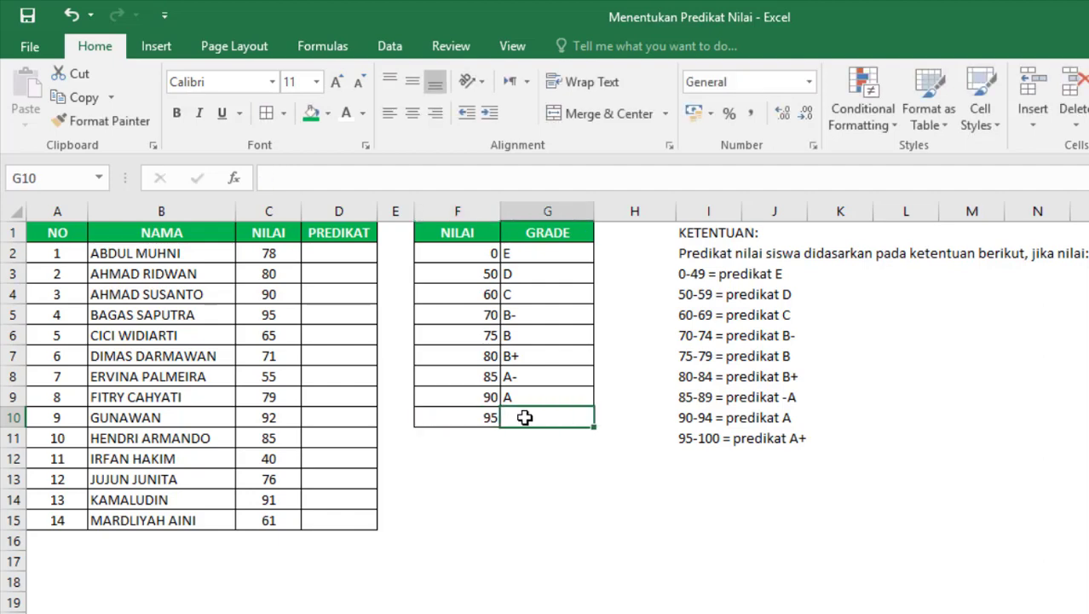
type("A+")
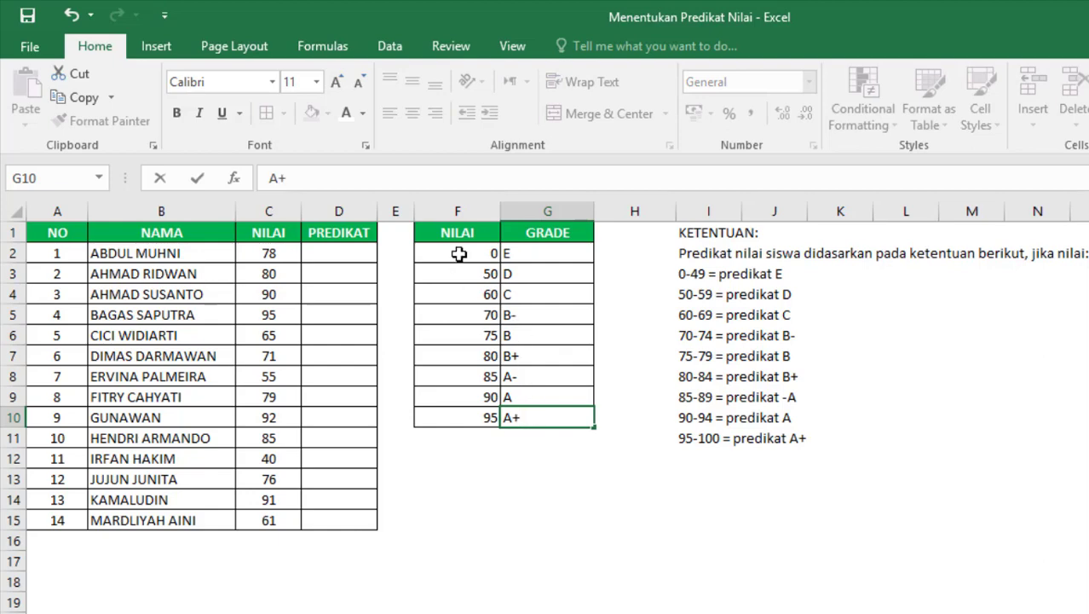
- Centre the F2:G10 entries and make the G2:G10 grade letters bold red
left_click_drag(454, 254, 523, 415)
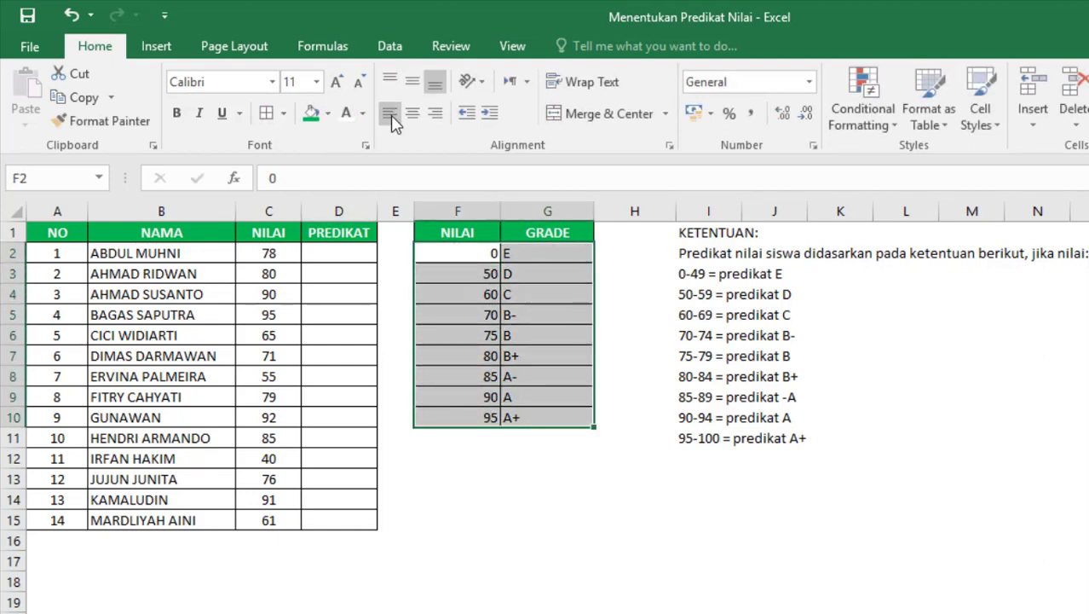
left_click(412, 112)
left_click_drag(530, 254, 535, 420)
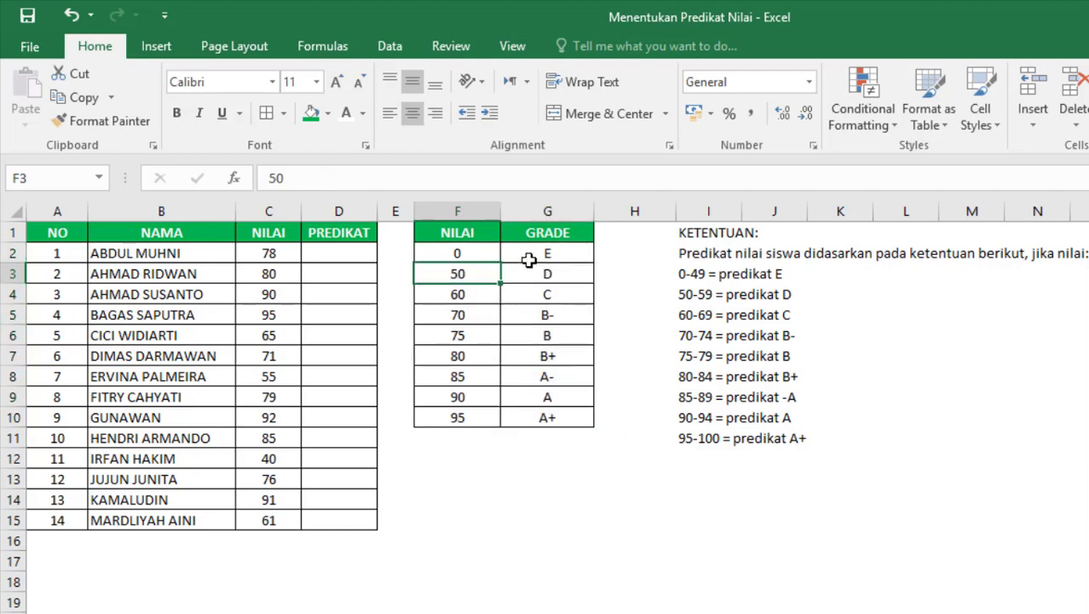
left_click(177, 112)
left_click(362, 113)
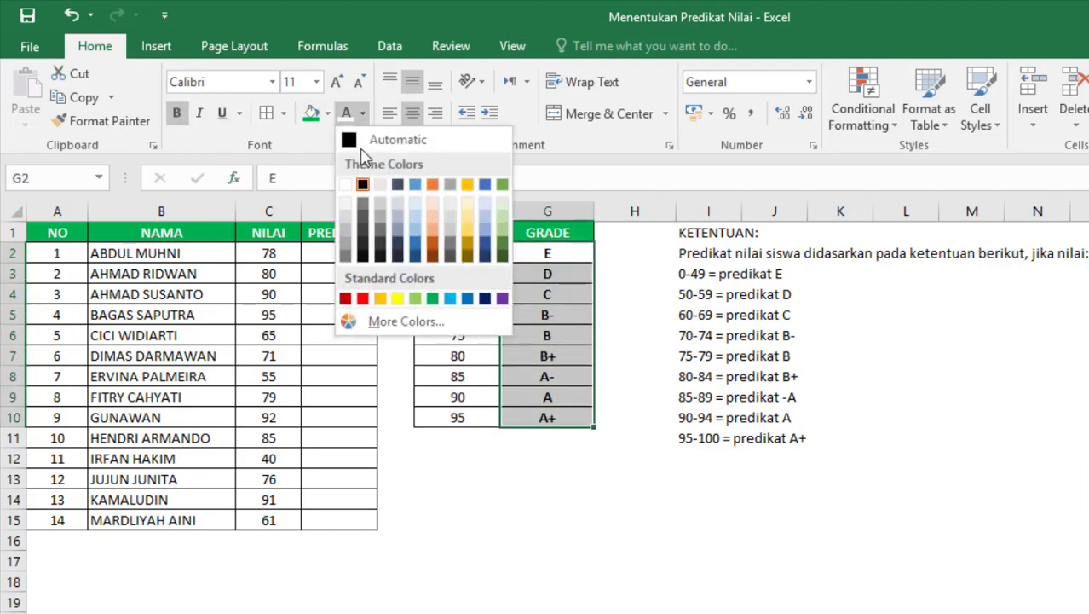
left_click(362, 298)
- Select the whole lookup table F1:G10, including its NILAI and GRADE headers
left_click(461, 335)
left_click_drag(464, 234, 511, 322)
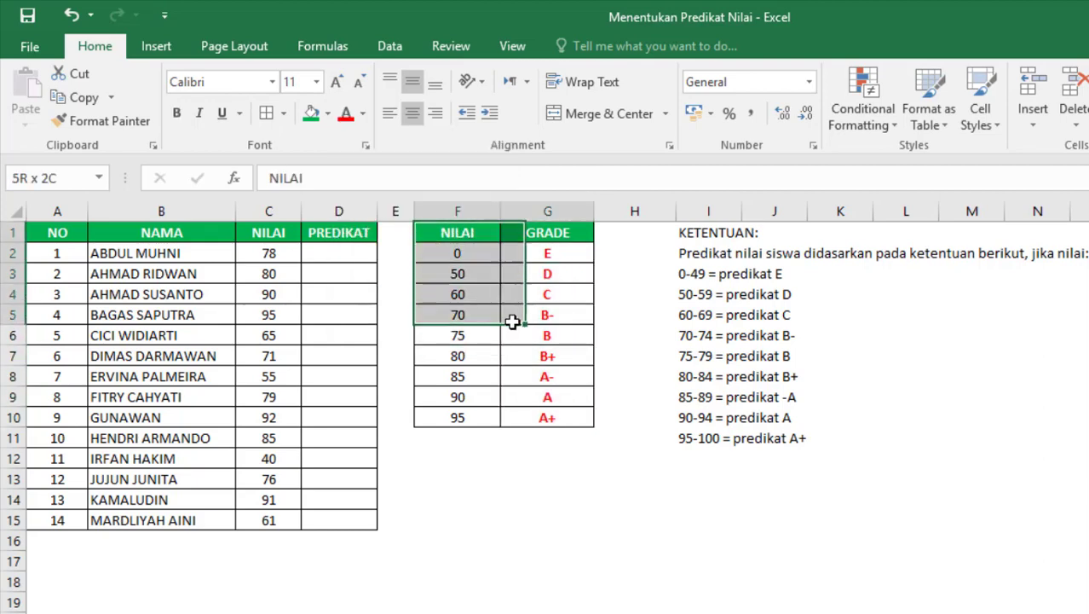
left_click(481, 251)
left_click(479, 233)
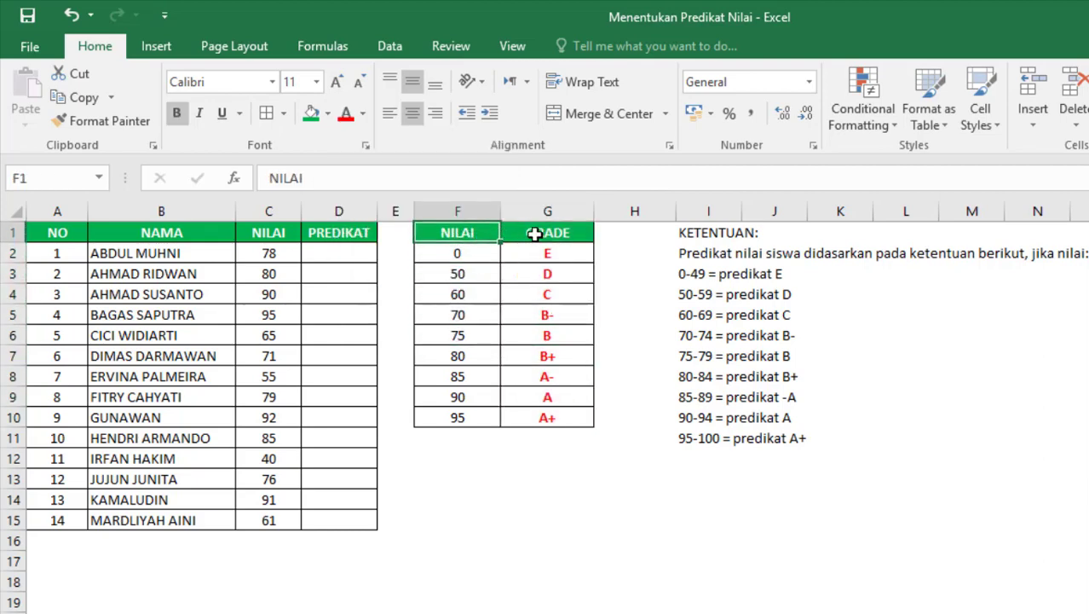
left_click(534, 234)
left_click(438, 233)
left_click(531, 231)
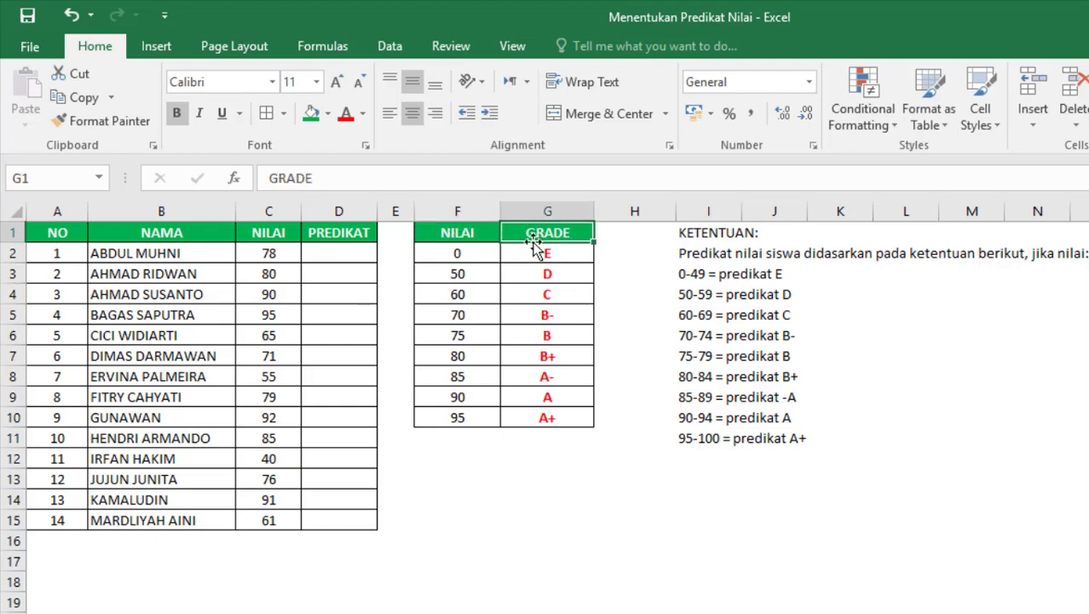
mouse_move(464, 234)
left_mouse_down()
mouse_move(549, 314)
mouse_move(550, 417)
left_mouse_up()
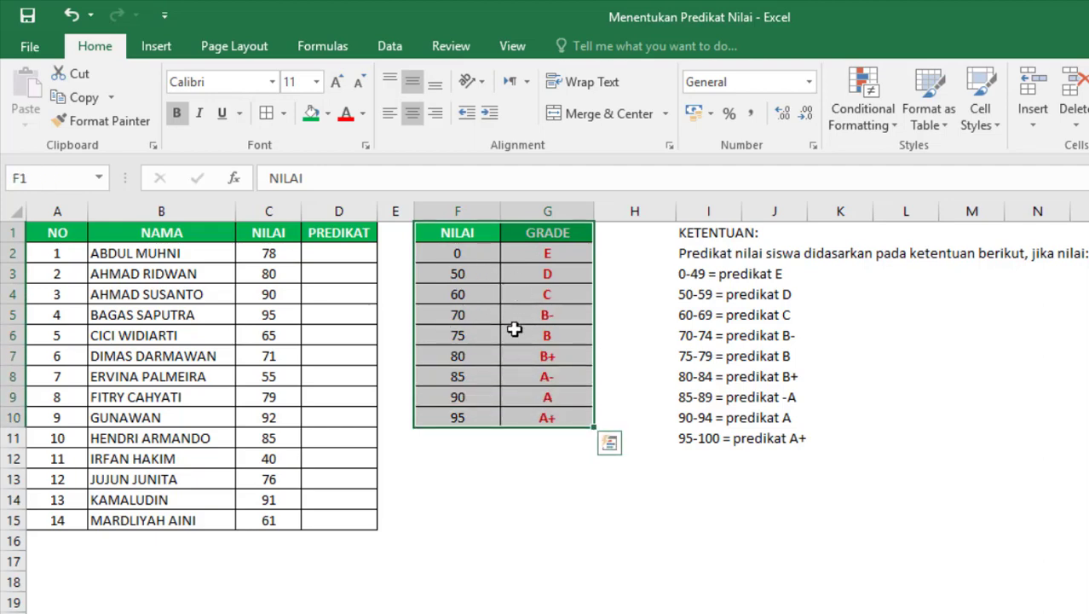
left_click(339, 254)
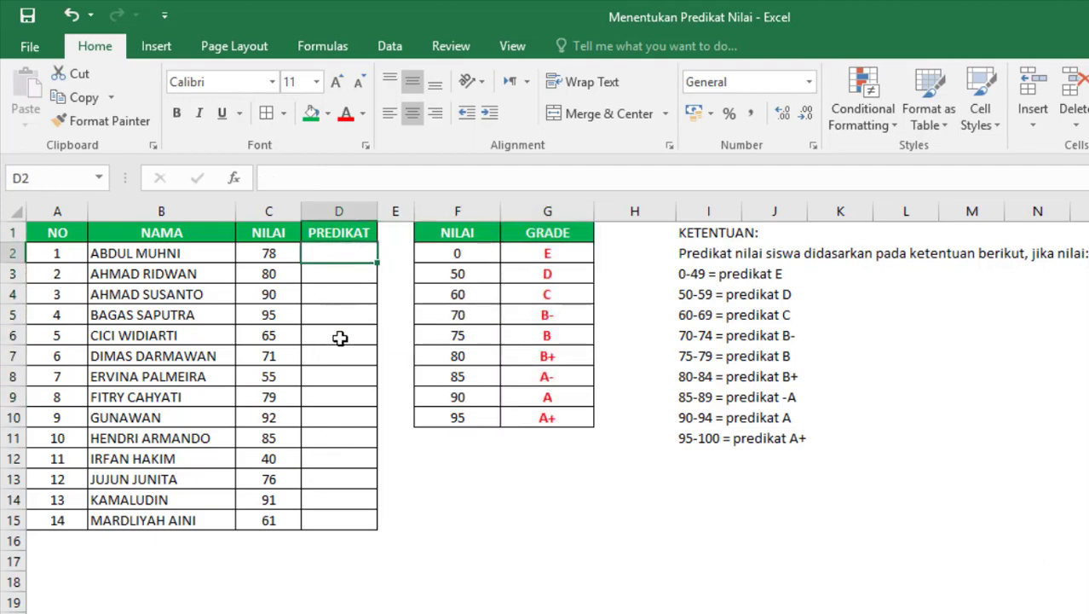
- Discard the stray equals signs in D2 and set its text colour back to black
left_click(330, 421)
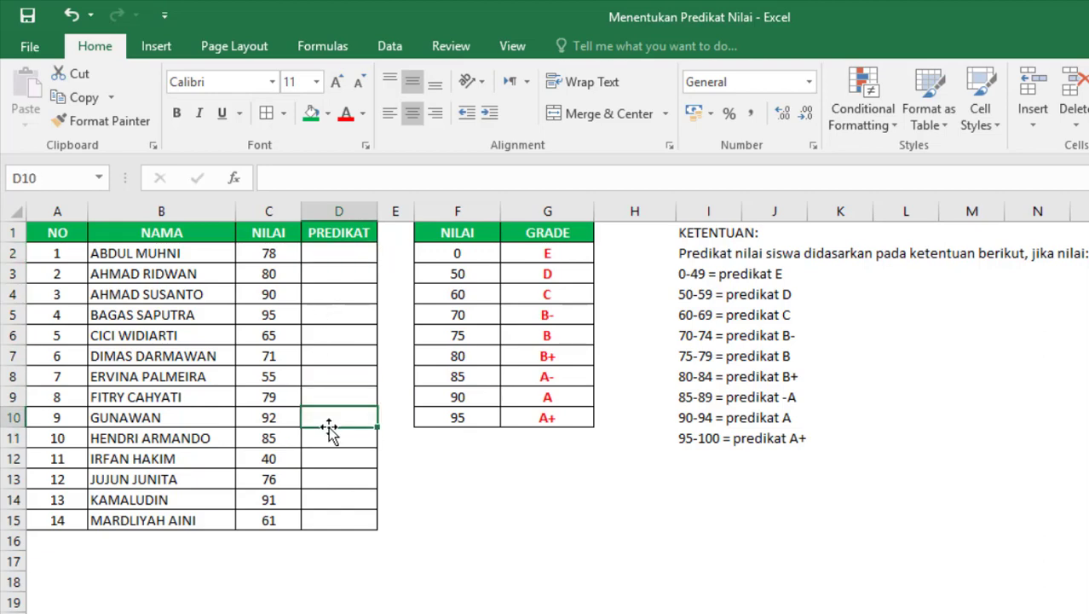
left_click(332, 375)
left_click(336, 321)
left_click(336, 258)
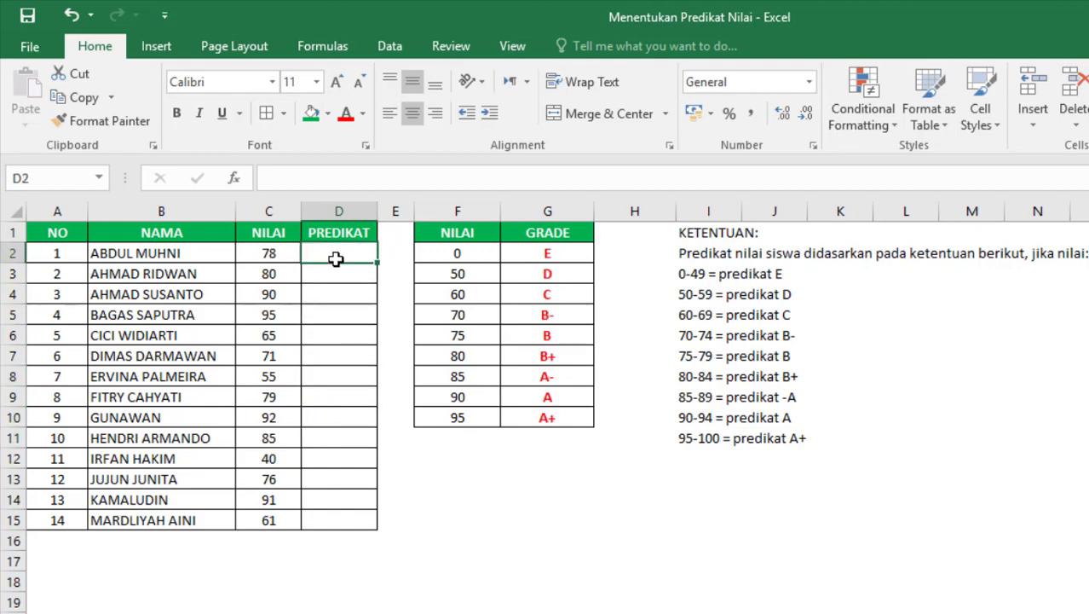
type("=")
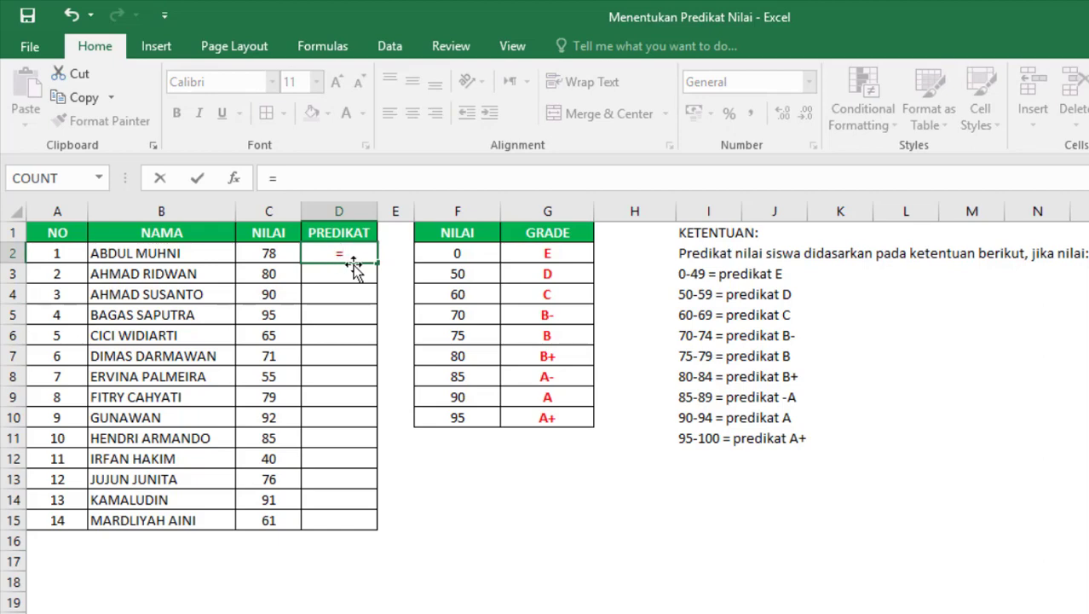
key("BackSpace")
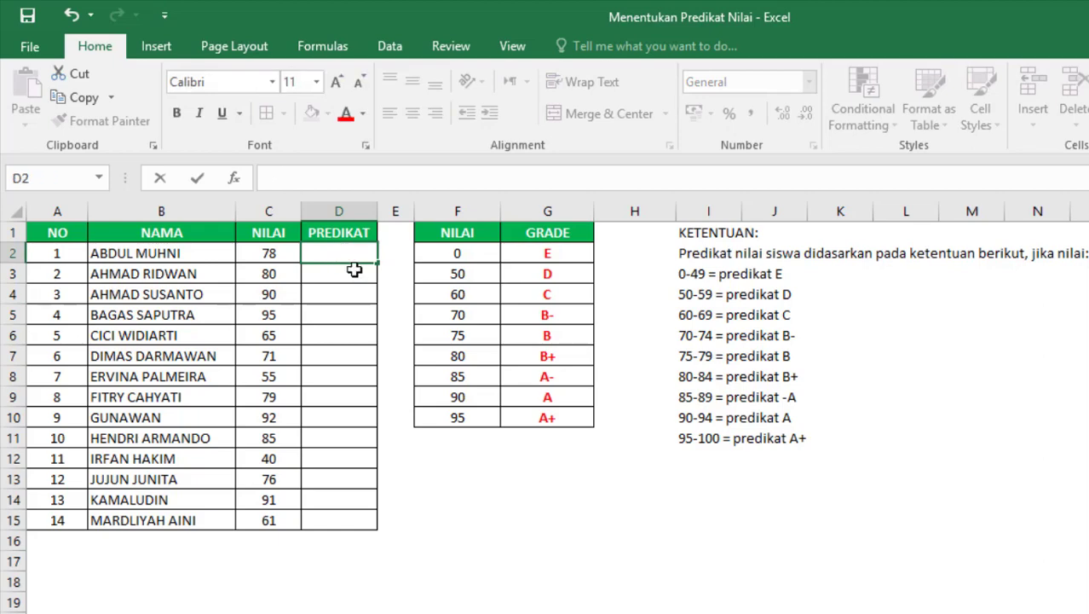
key("Return")
left_click(342, 258)
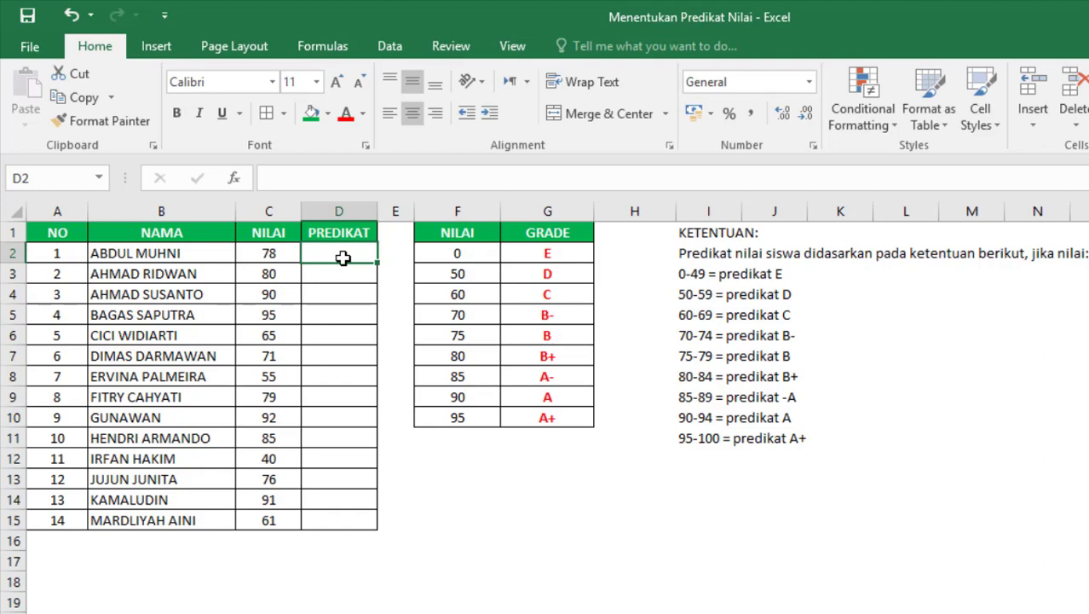
type("=")
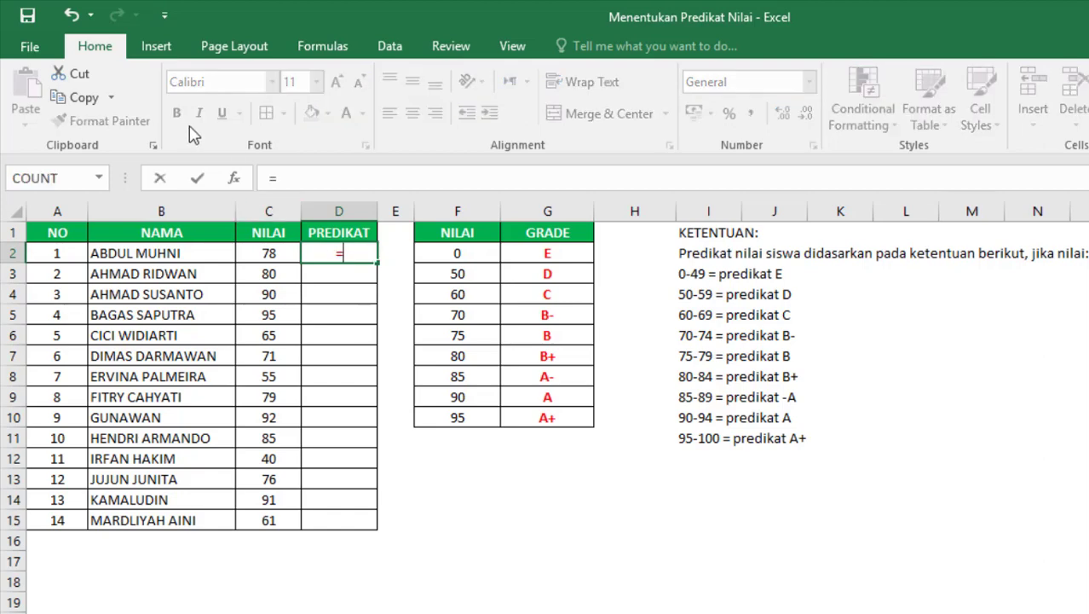
key("BackSpace")
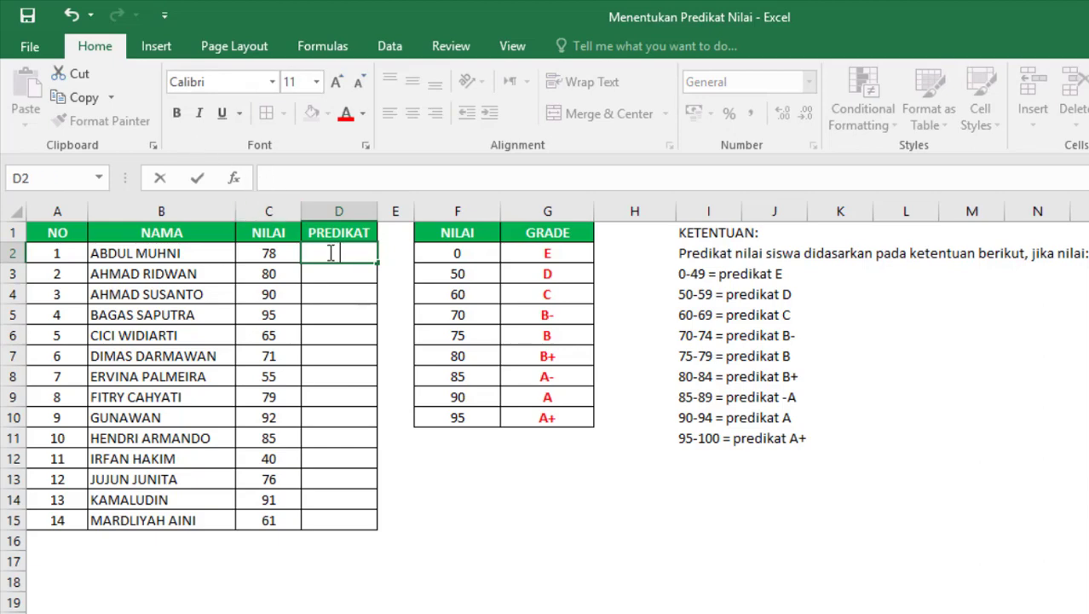
left_click(363, 113)
left_click(362, 185)
key("Return")
- Begin D2's formula as =VLOOKUP(C2; using the score in C2 as lookup value
left_click(343, 253)
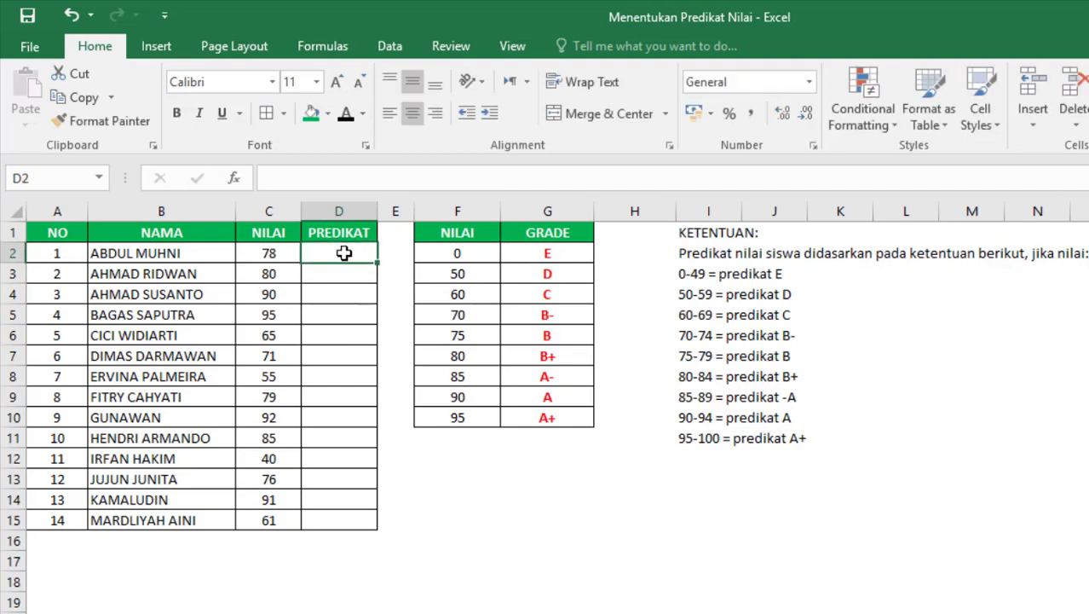
type("=V")
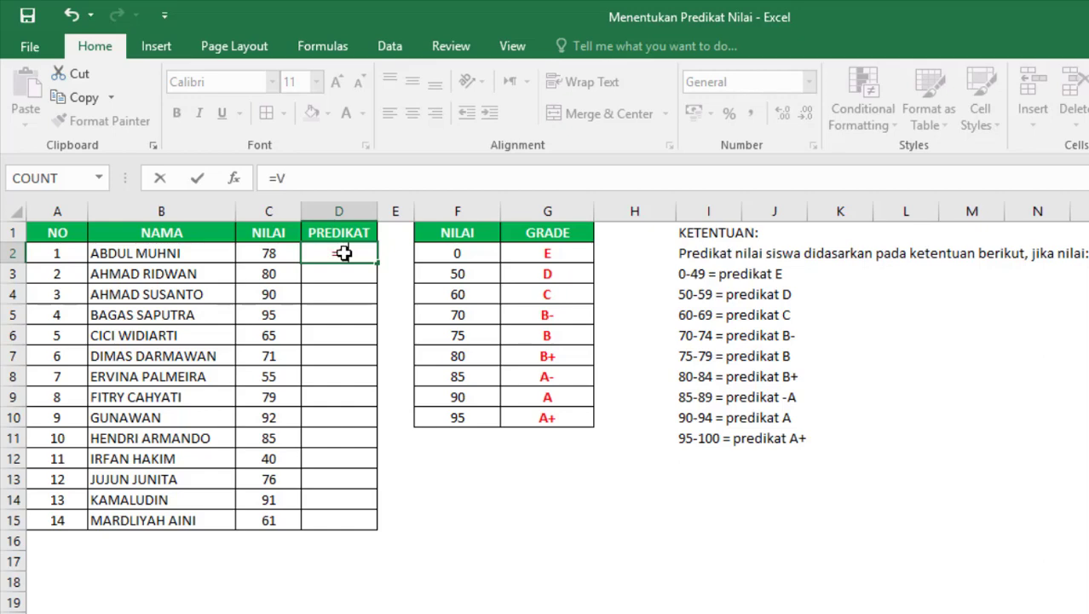
type("L")
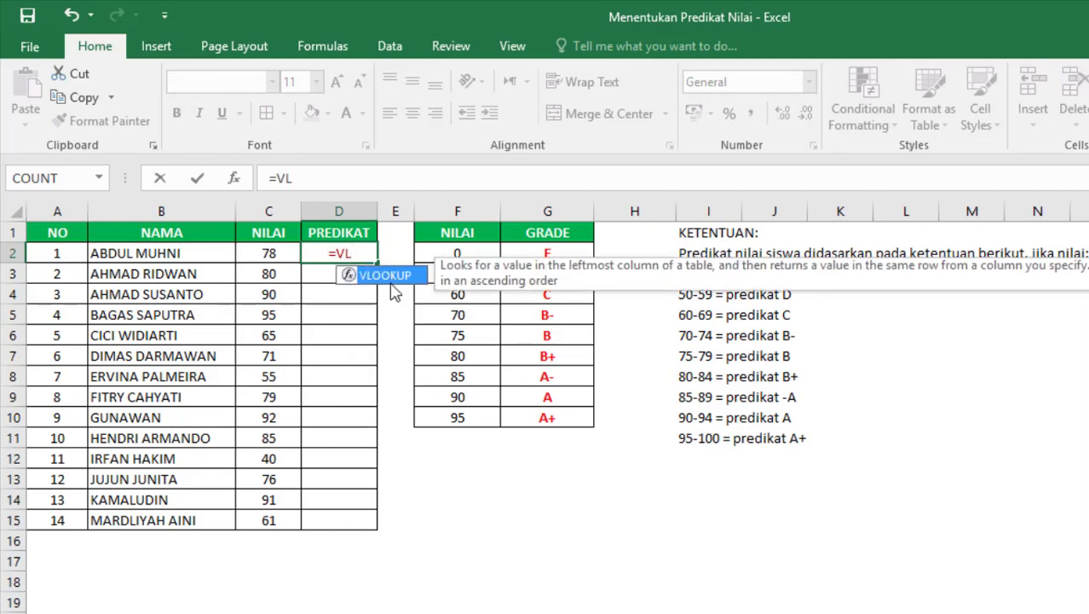
double_click(391, 276)
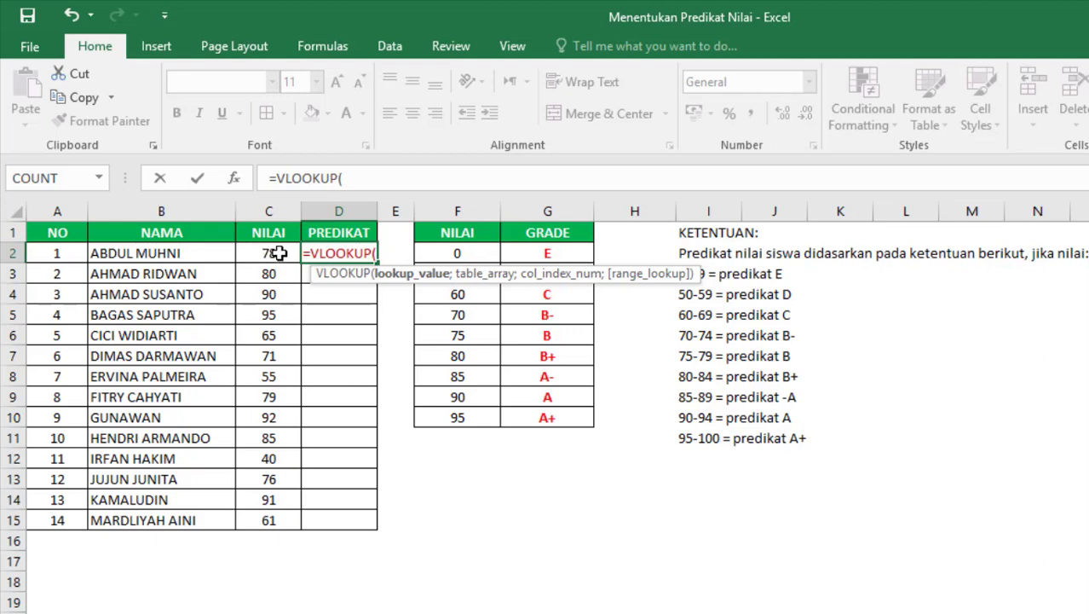
left_click(280, 253)
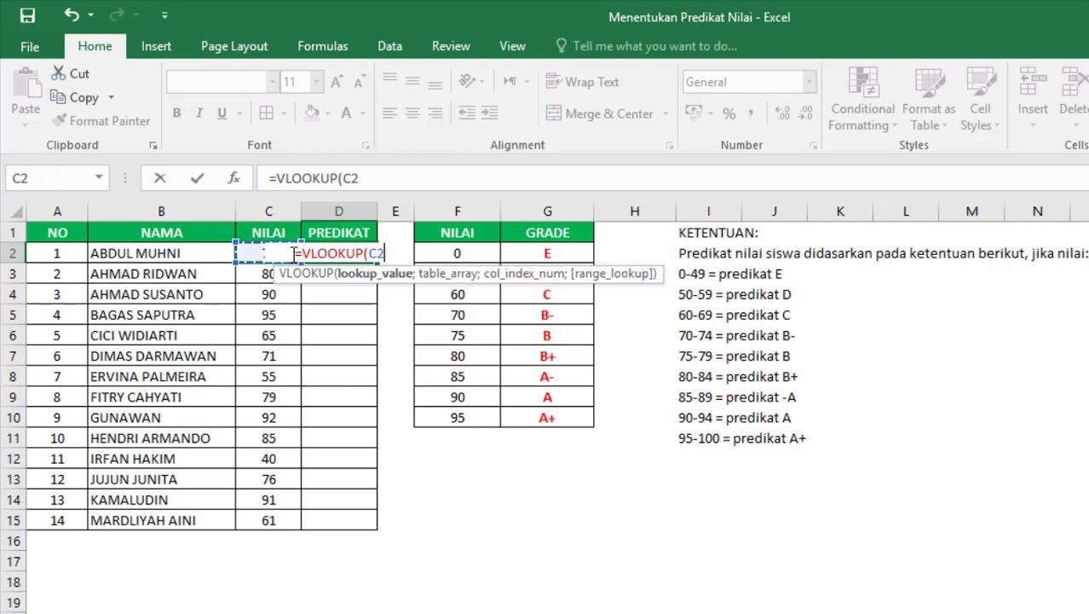
type(";")
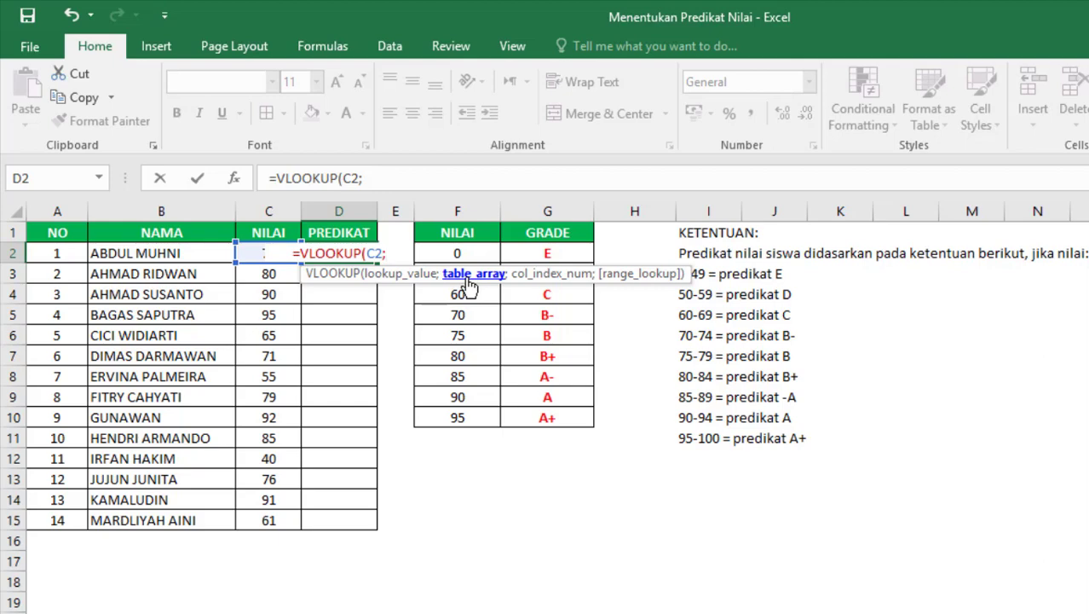
- Add F2:G10 as the search range so D2 reads =VLOOKUP(C2;F2:G10;
mouse_move(452, 253)
left_mouse_down()
mouse_move(518, 272)
mouse_move(519, 416)
left_mouse_up()
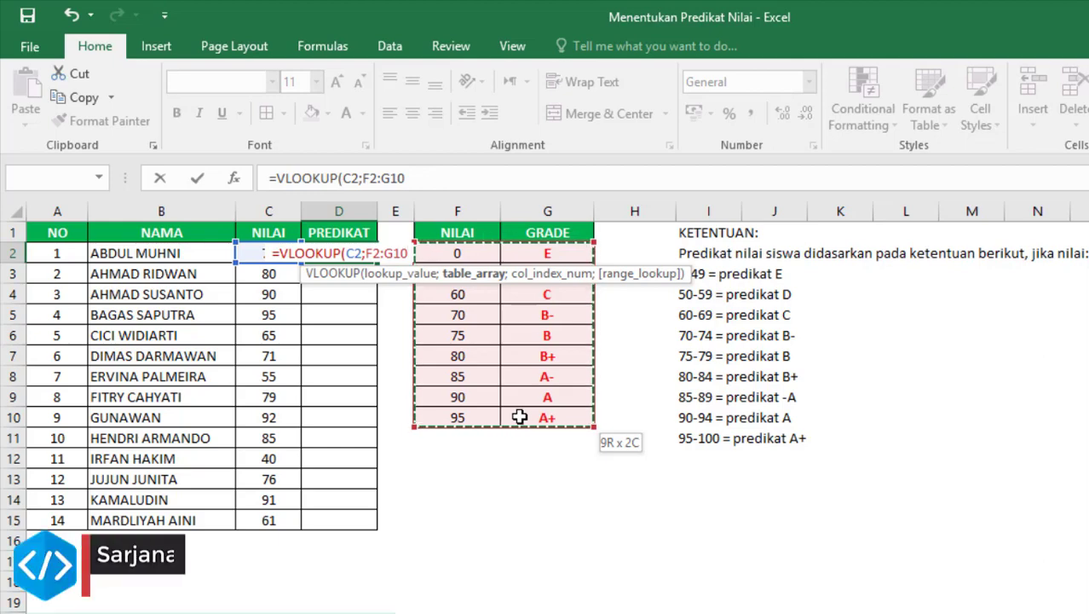
left_click_drag(519, 416, 521, 418)
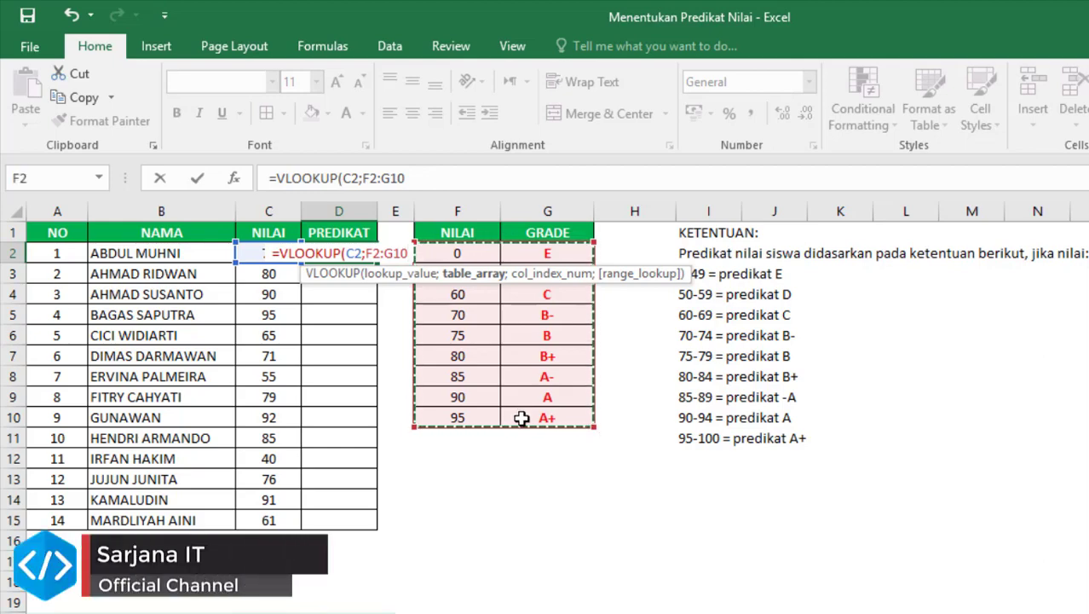
type(";")
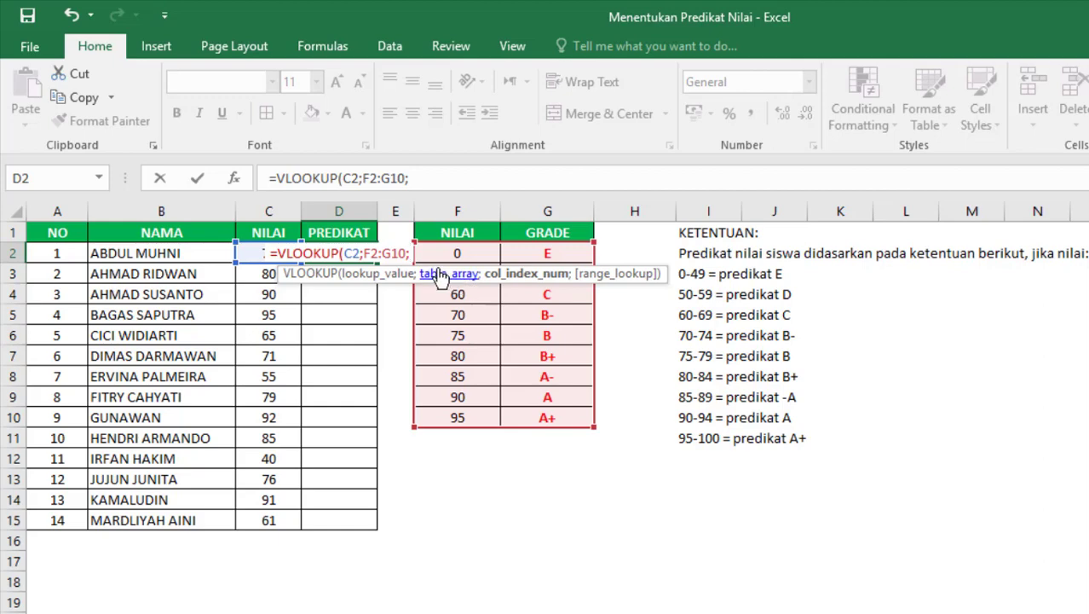
- Finish D2 as =VLOOKUP(C2;F2:G10;2;TRUE), returning column 2 with approximate match
type("2")
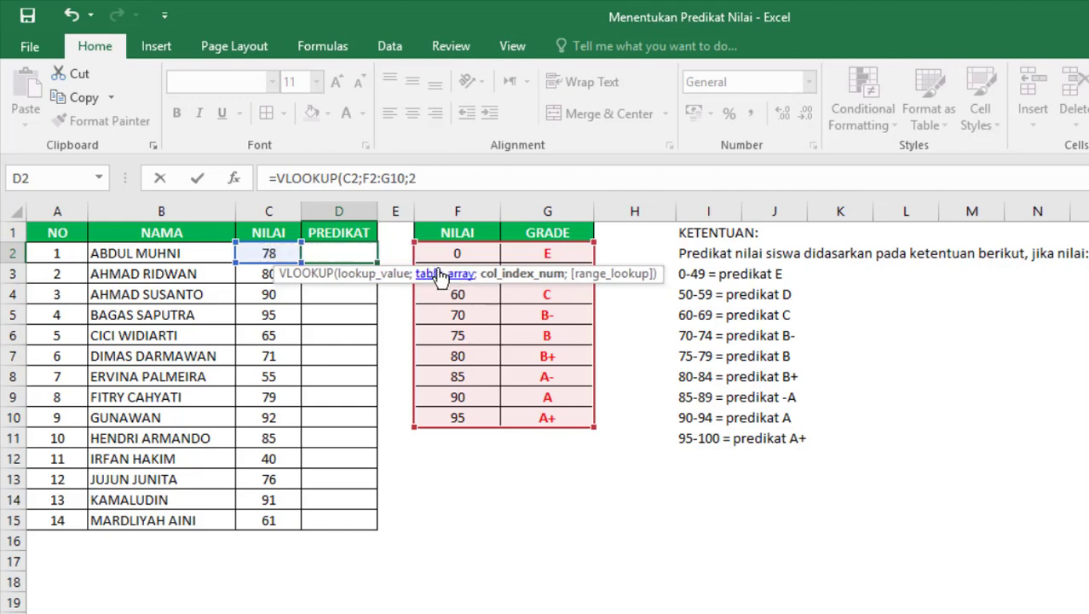
type(";")
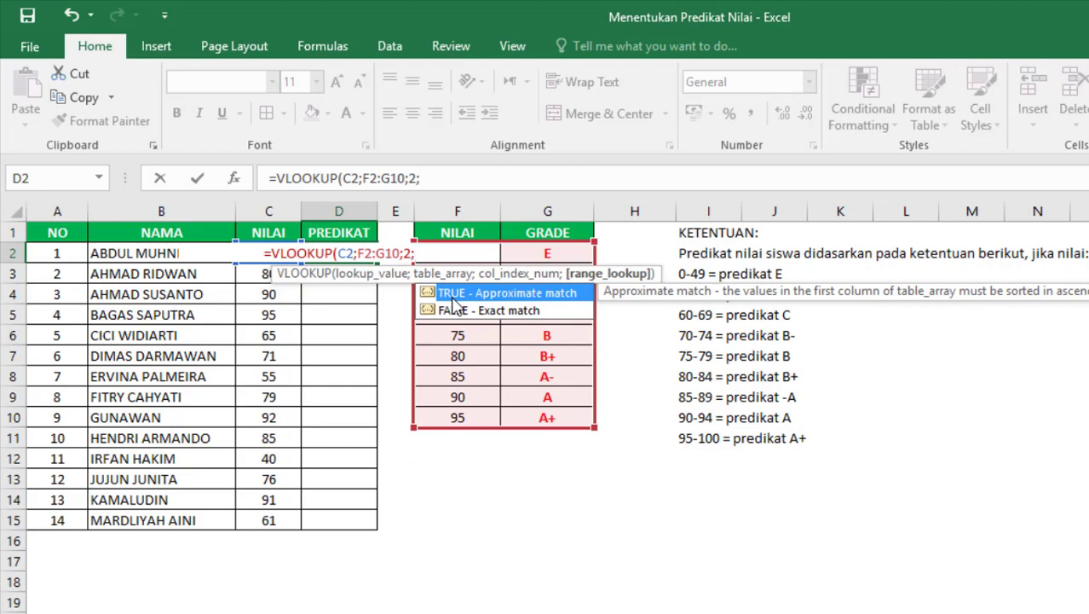
type("TR")
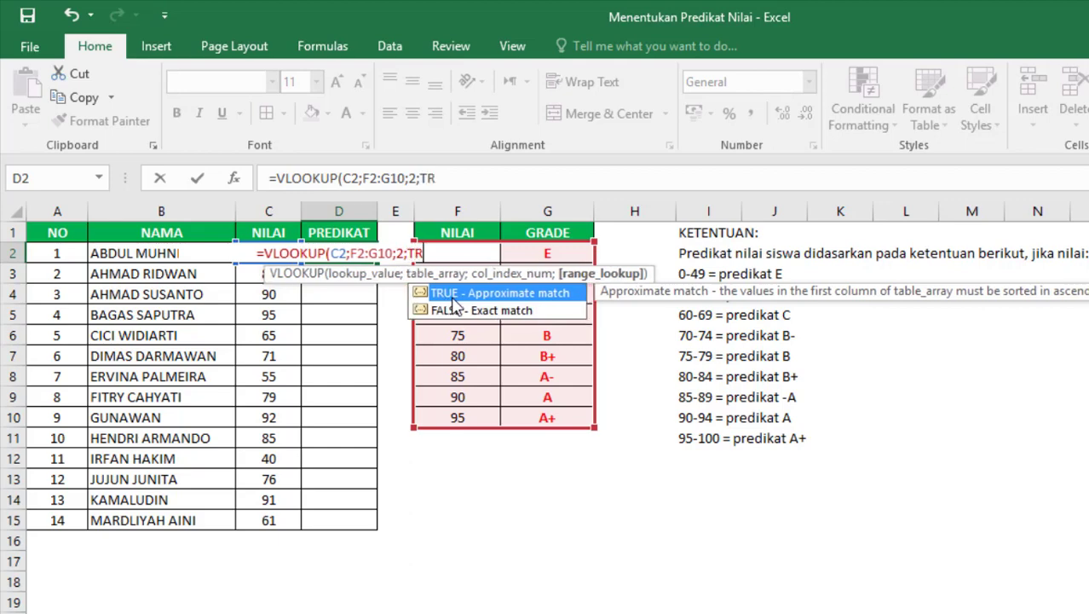
type("UE")
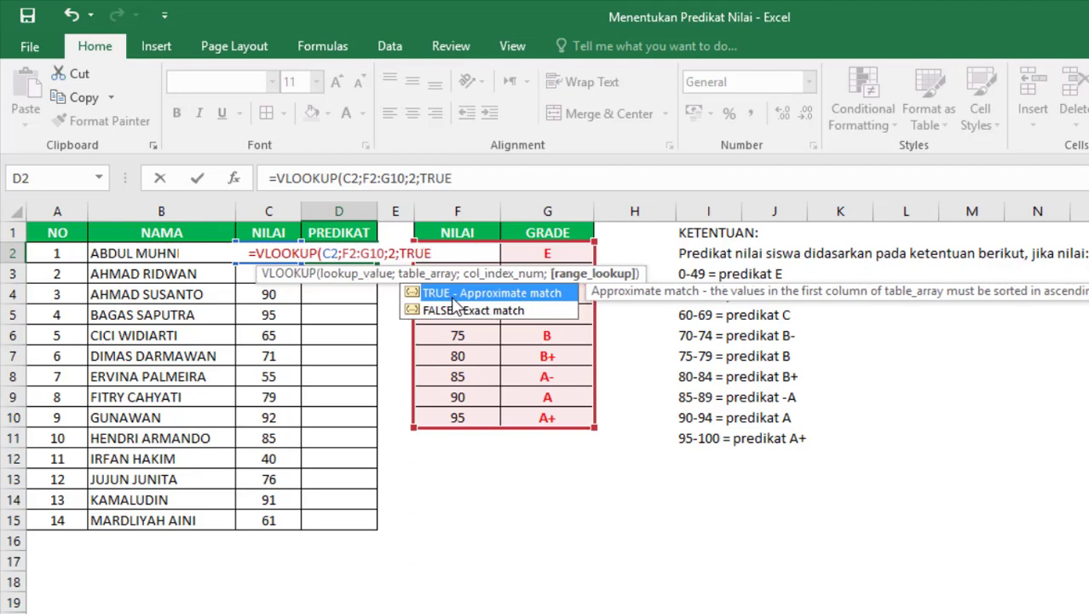
double_click(453, 296)
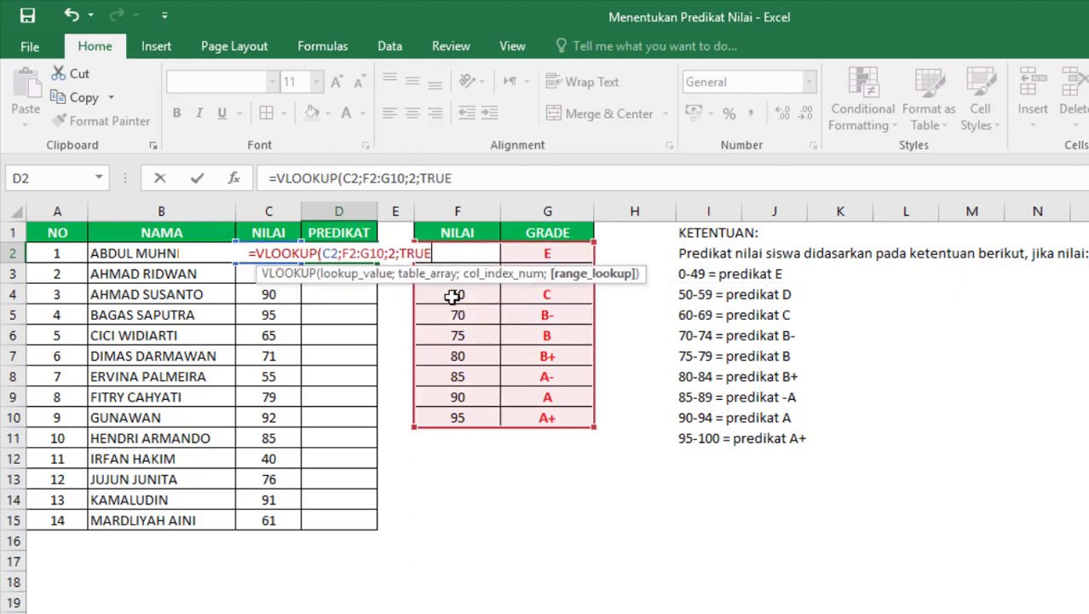
type(")")
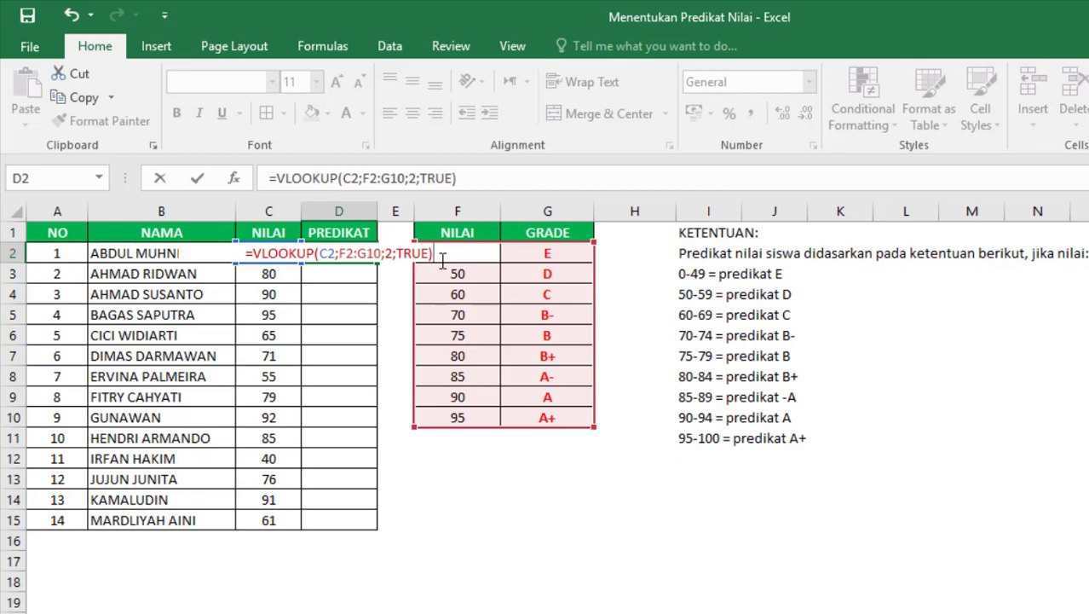
- Commit D2's formula and confirm the score 78 returns grade B via the 75 bound
key("Return")
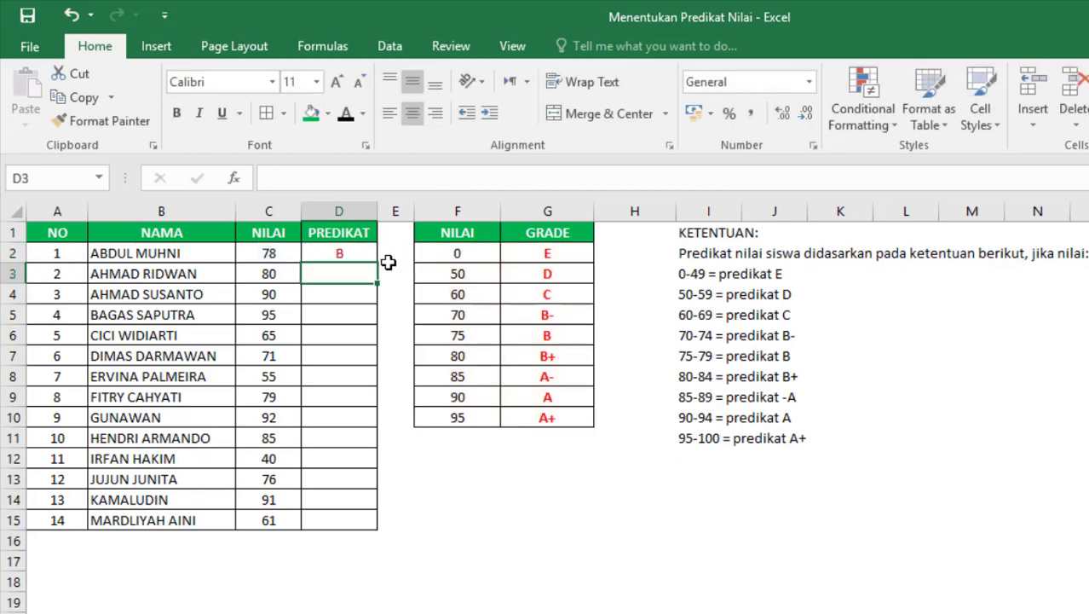
left_click(254, 254)
left_click(333, 251)
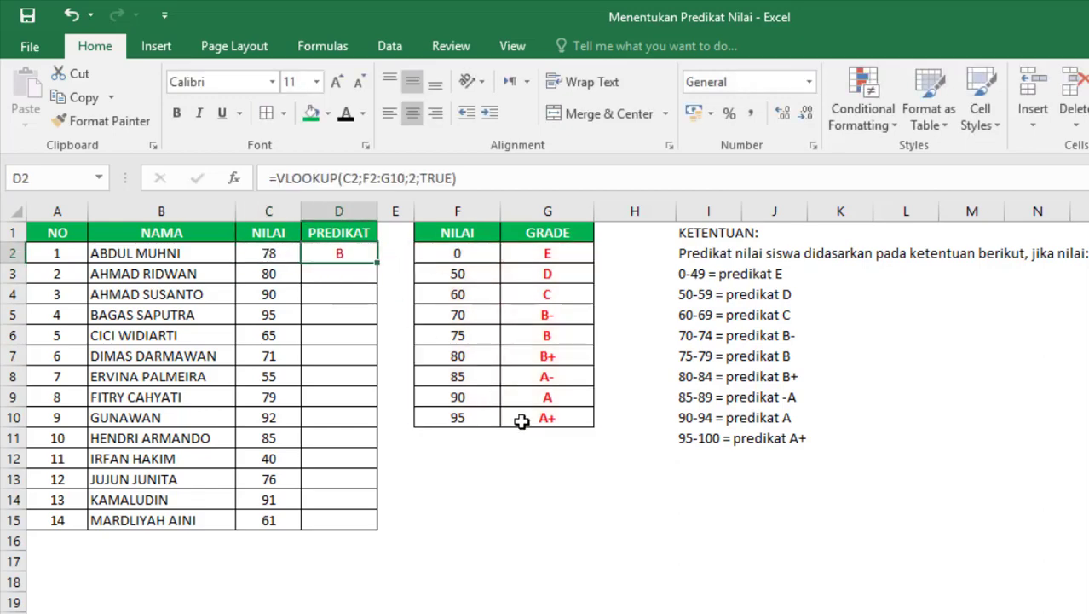
left_click(465, 337)
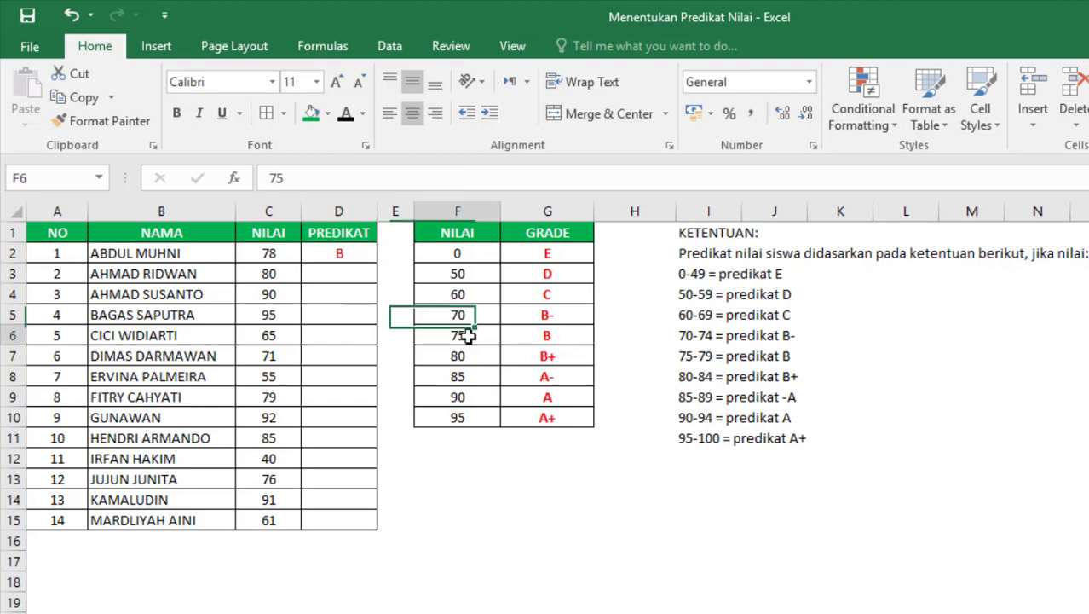
left_click(530, 336)
left_click(446, 337)
left_click(525, 337)
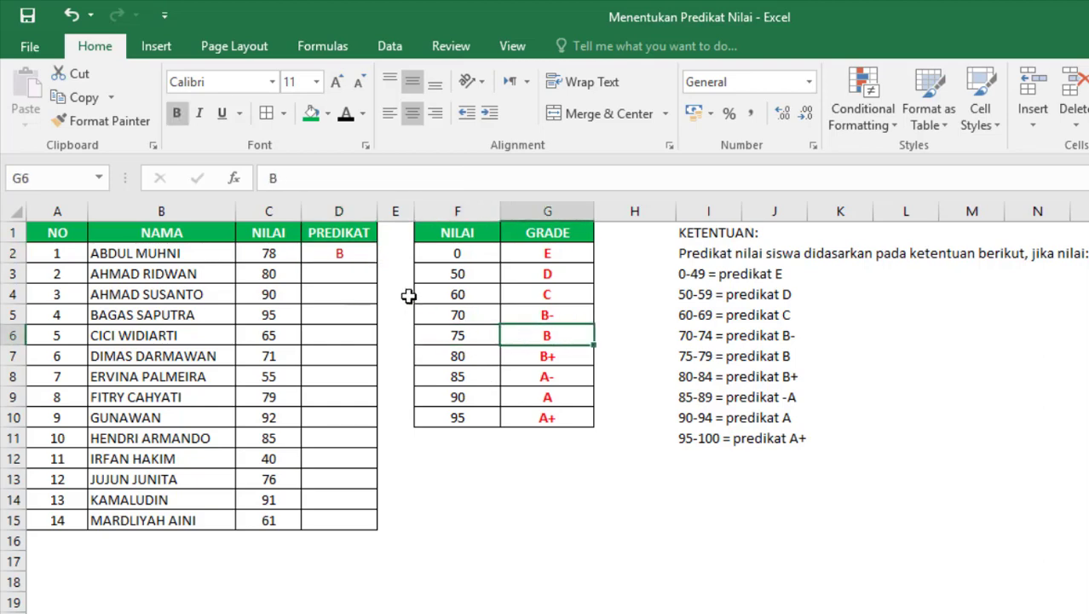
left_click(341, 249)
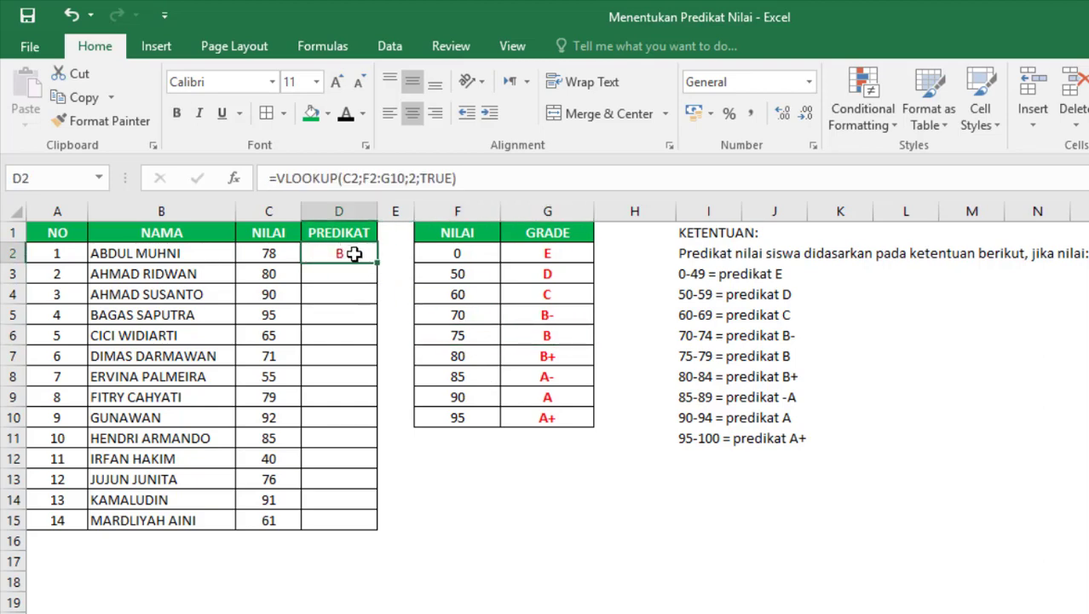
- Fill the formula down to D15, inspect the shifted ranges, then clear the #N/A results in D3:D15
left_click(356, 279)
key("Down")
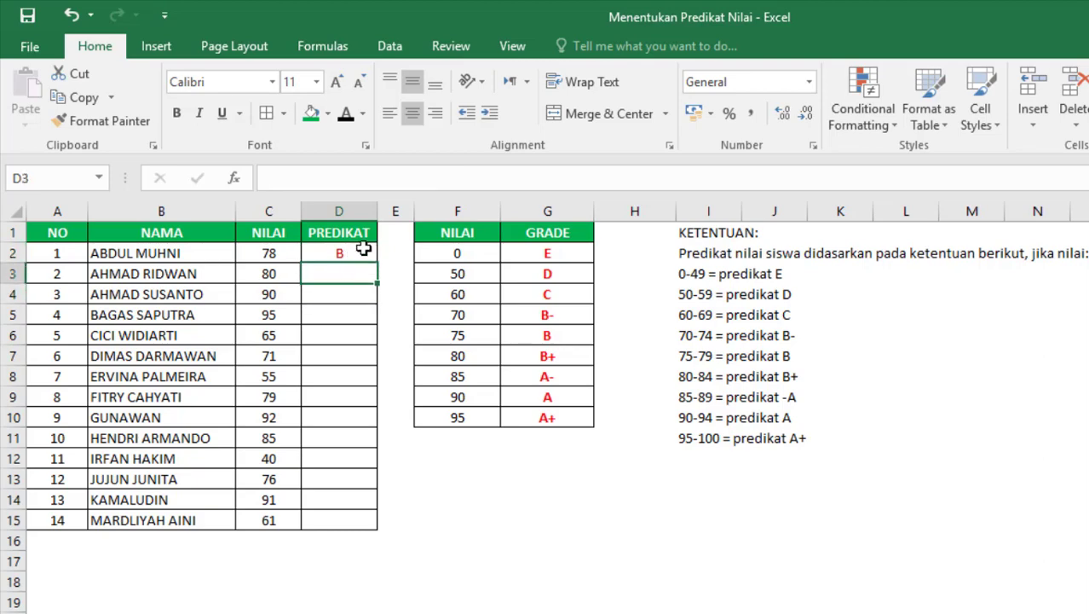
left_click(358, 249)
left_click_drag(377, 262, 372, 523)
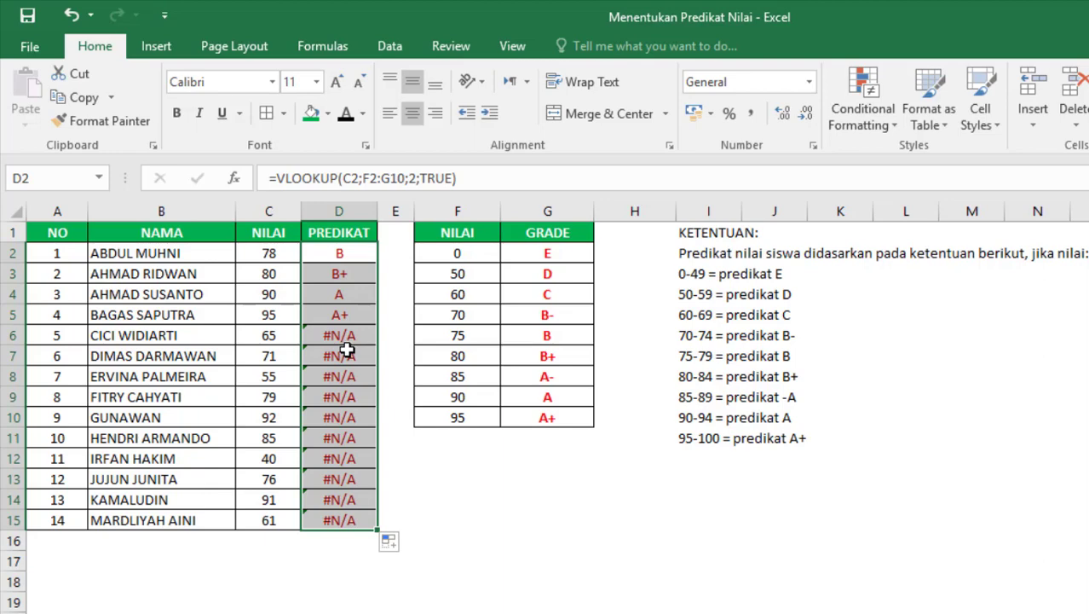
left_click(353, 279)
left_click(357, 290)
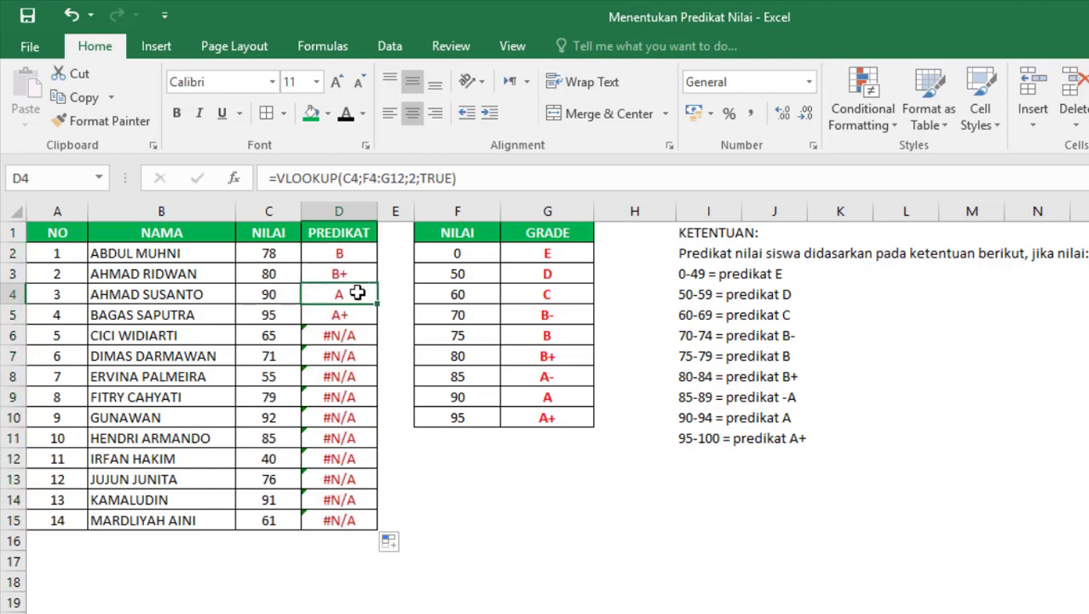
left_click(357, 275)
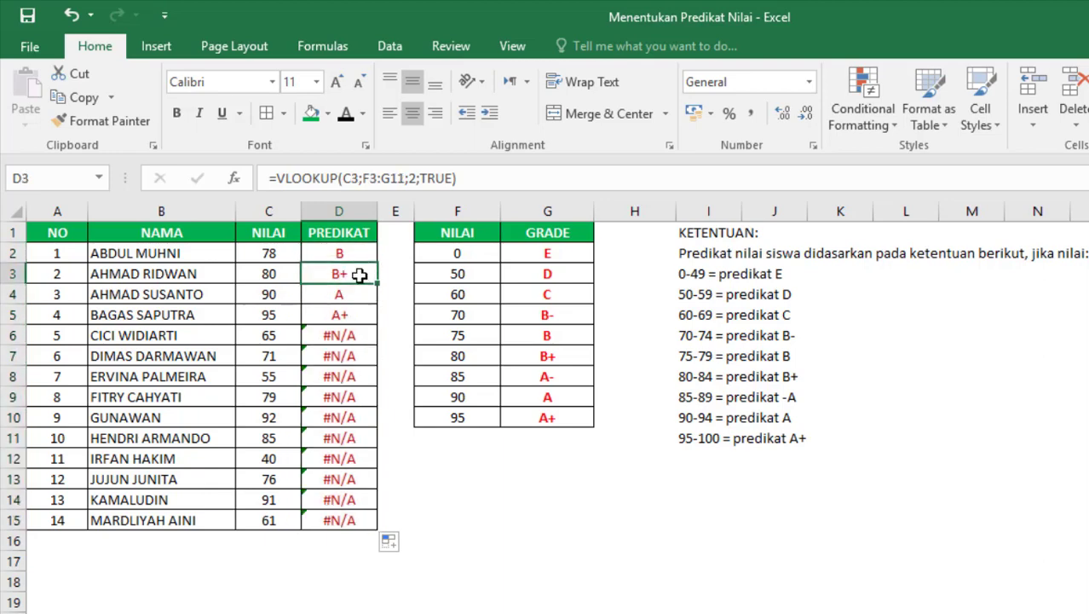
double_click(359, 275)
key("Return")
left_click(356, 278)
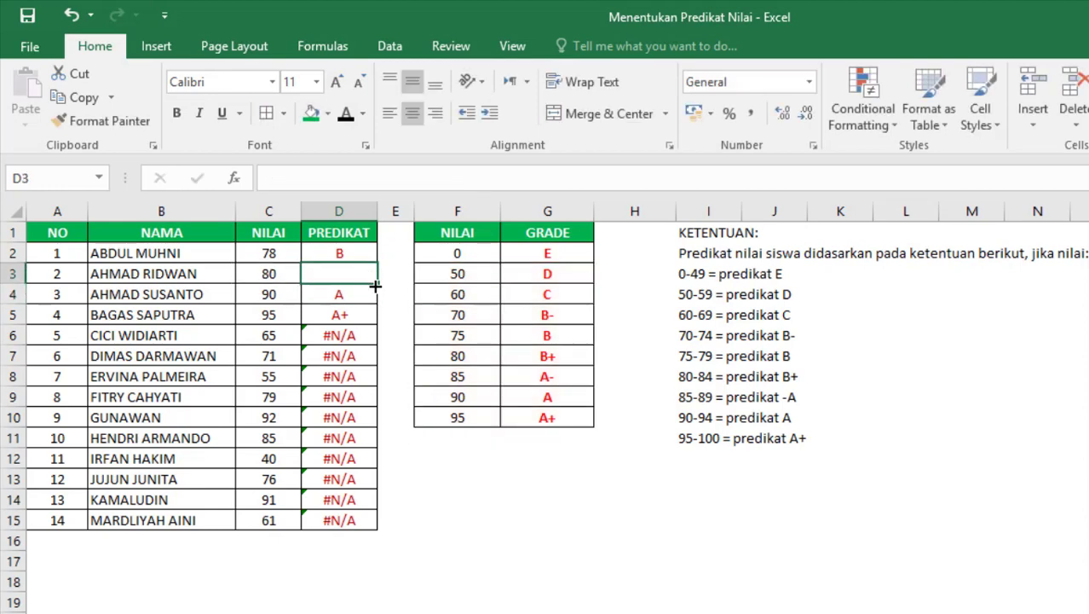
left_click_drag(377, 282, 375, 526)
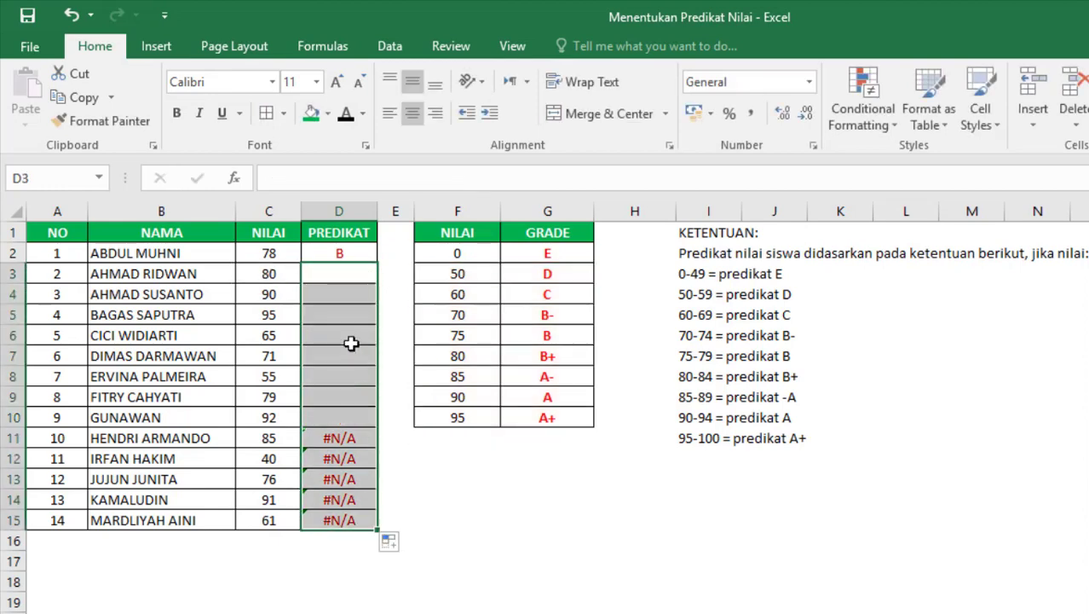
left_click(351, 251)
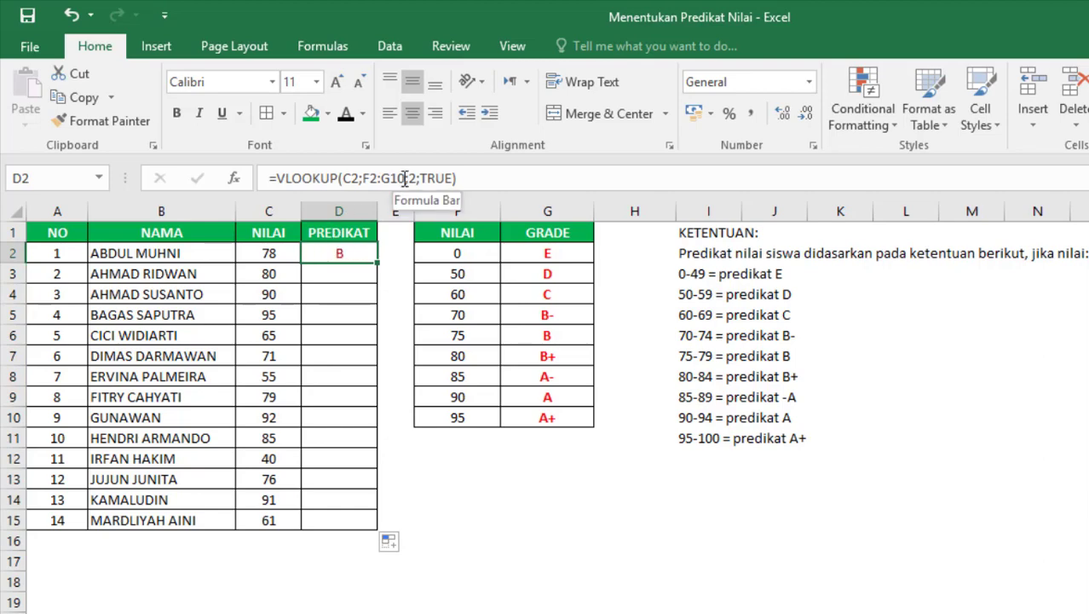
- Change D2's table reference to the absolute $F$2:$G$10 with F4 and recommit the formula
left_click_drag(405, 178, 366, 178)
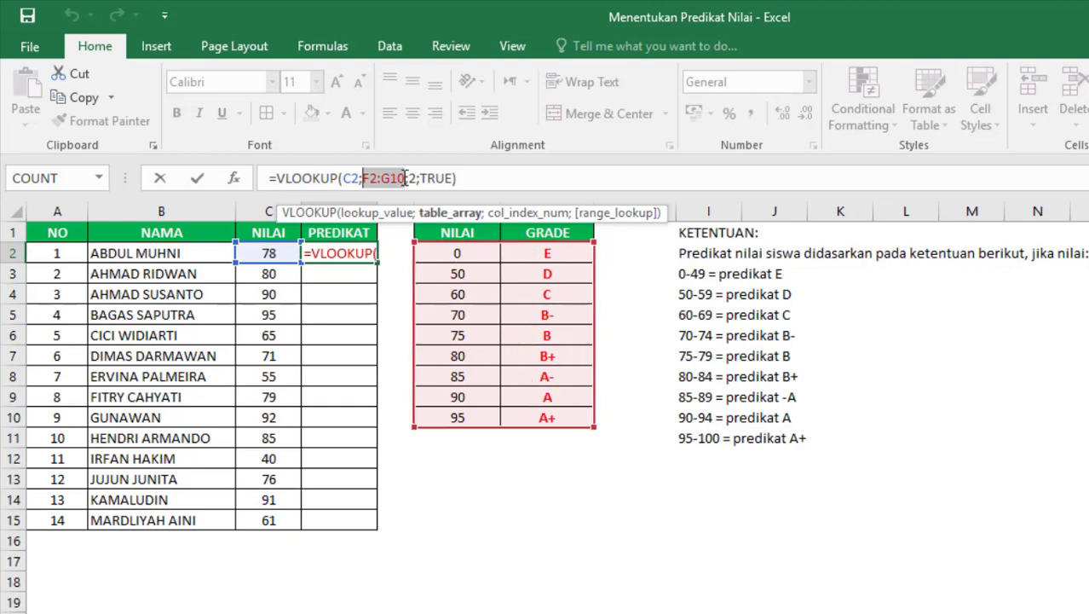
key("F4")
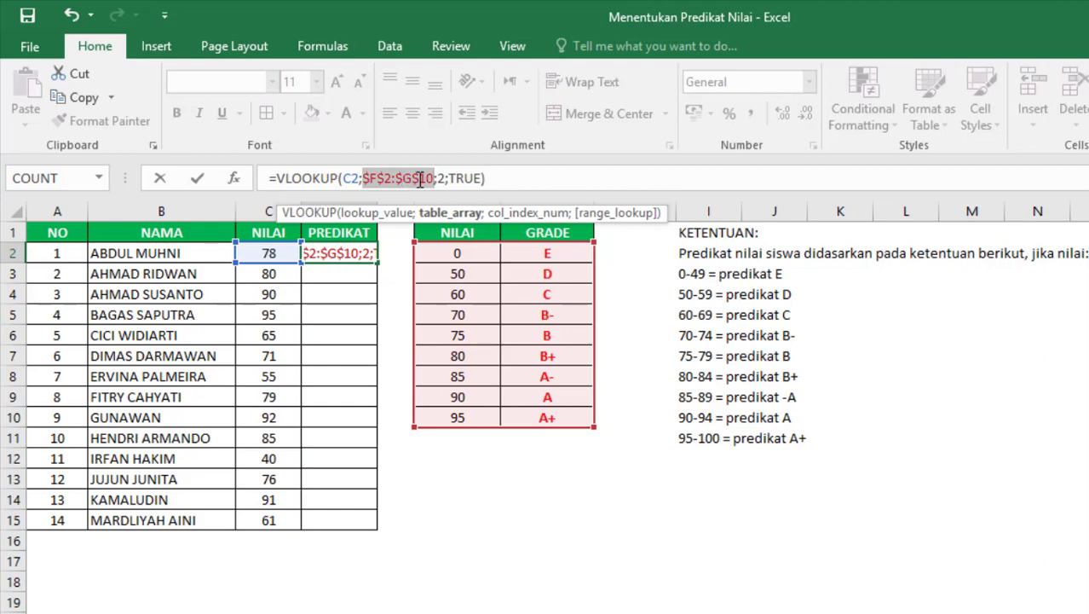
left_click(503, 181)
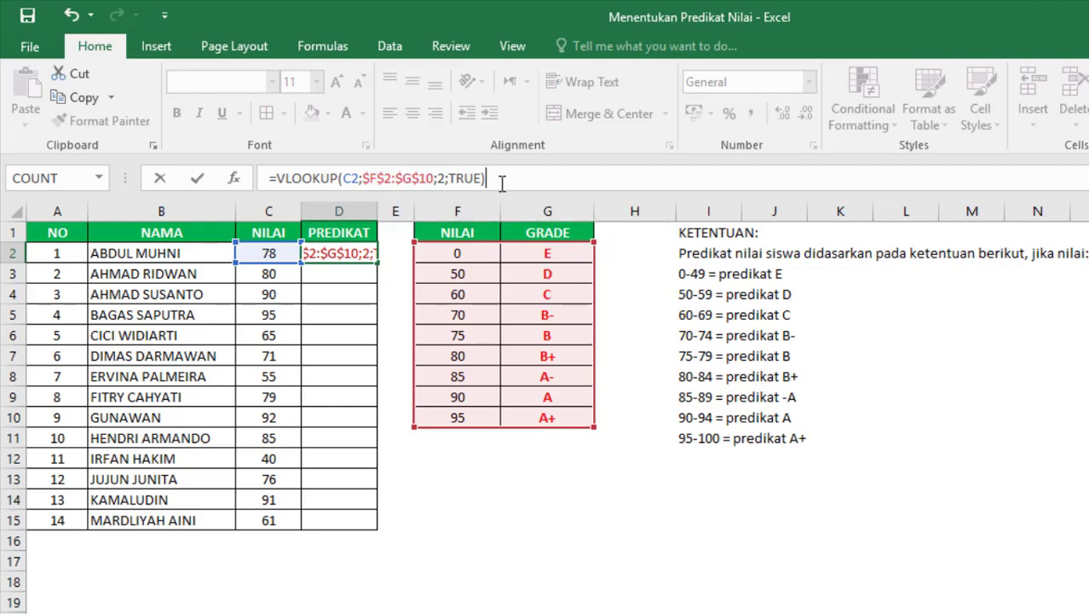
key("Return")
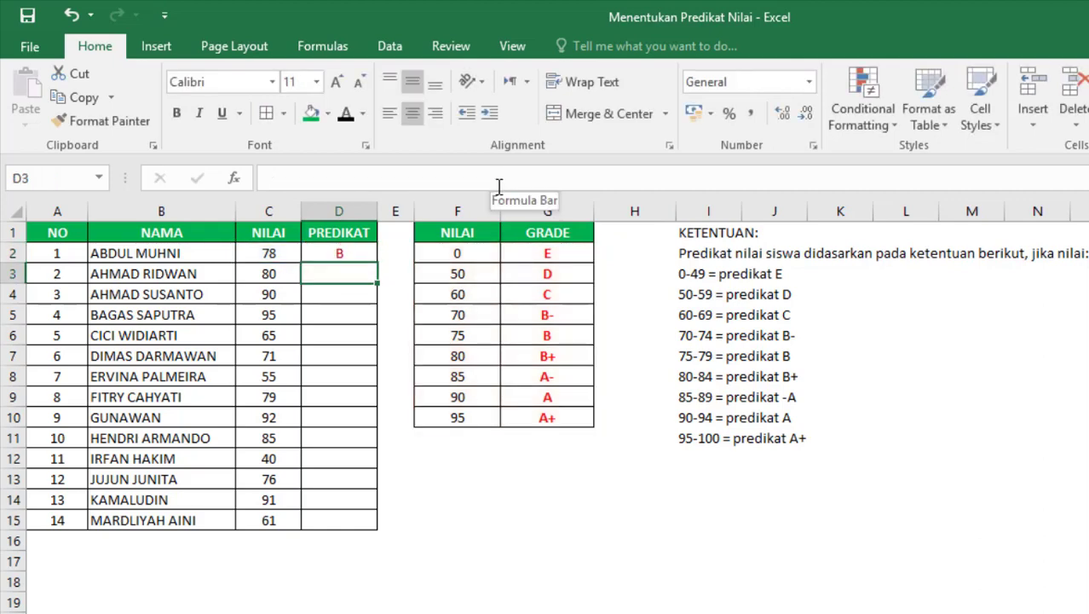
left_click(364, 256)
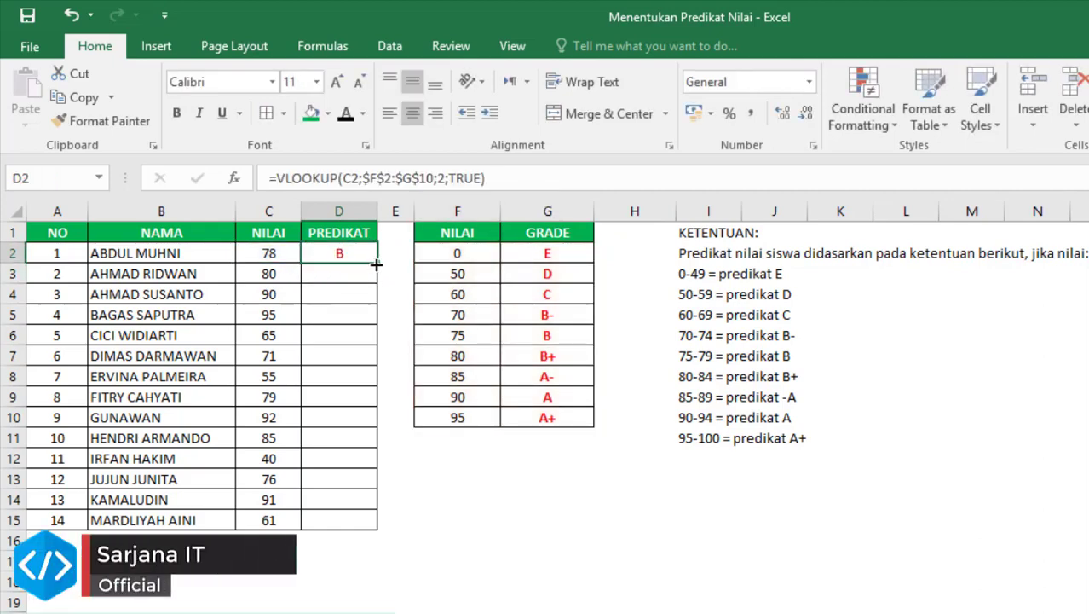
- Fill D2's VLOOKUP formula down to D15, giving every student a grade from B+ to E
left_click_drag(377, 263, 368, 530)
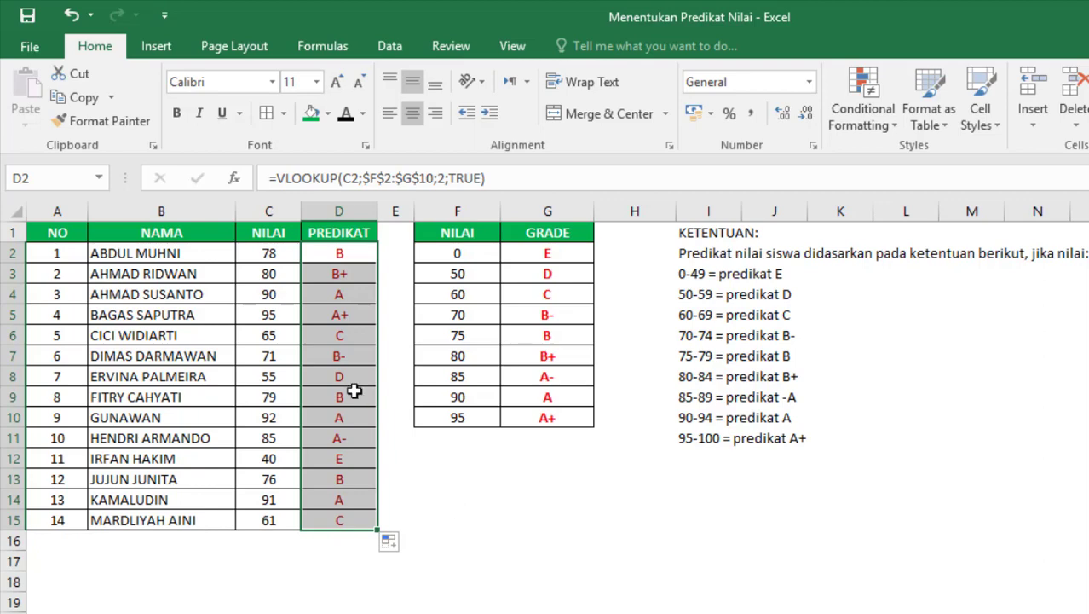
left_click(275, 259)
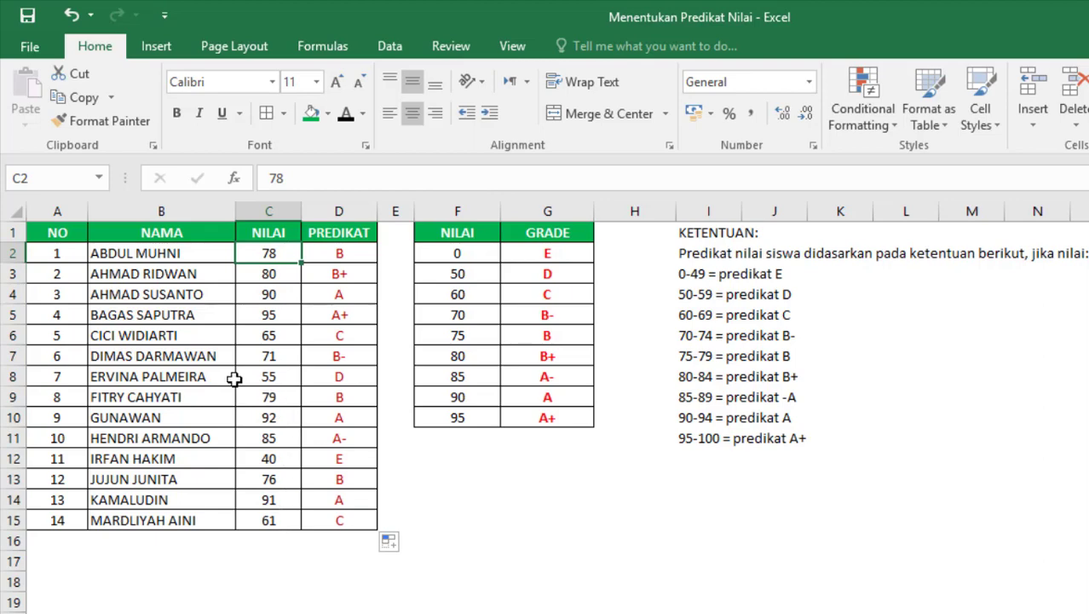
left_click(267, 378)
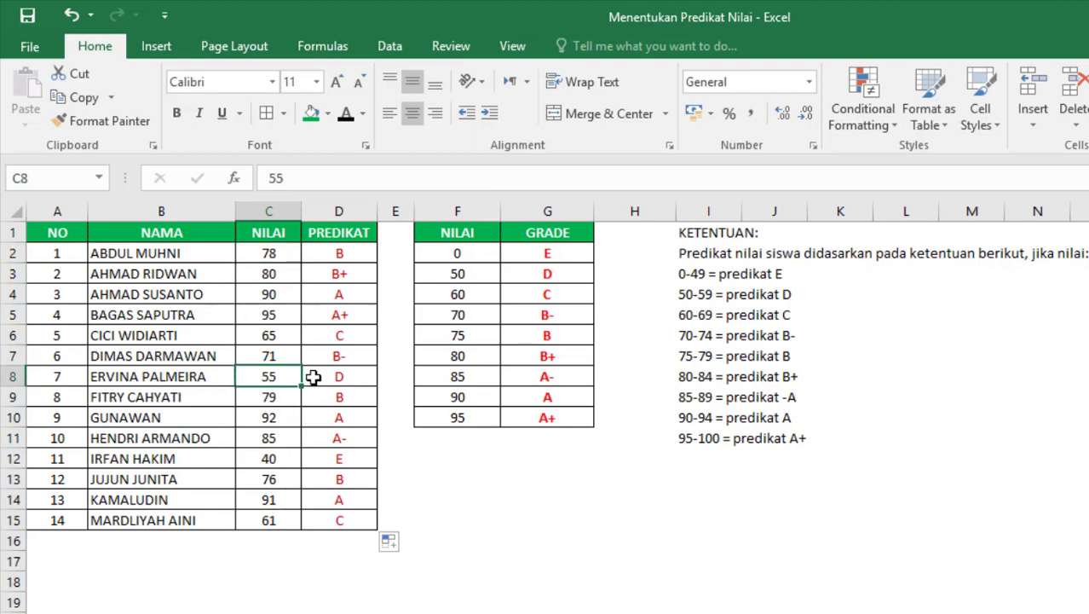
type("70")
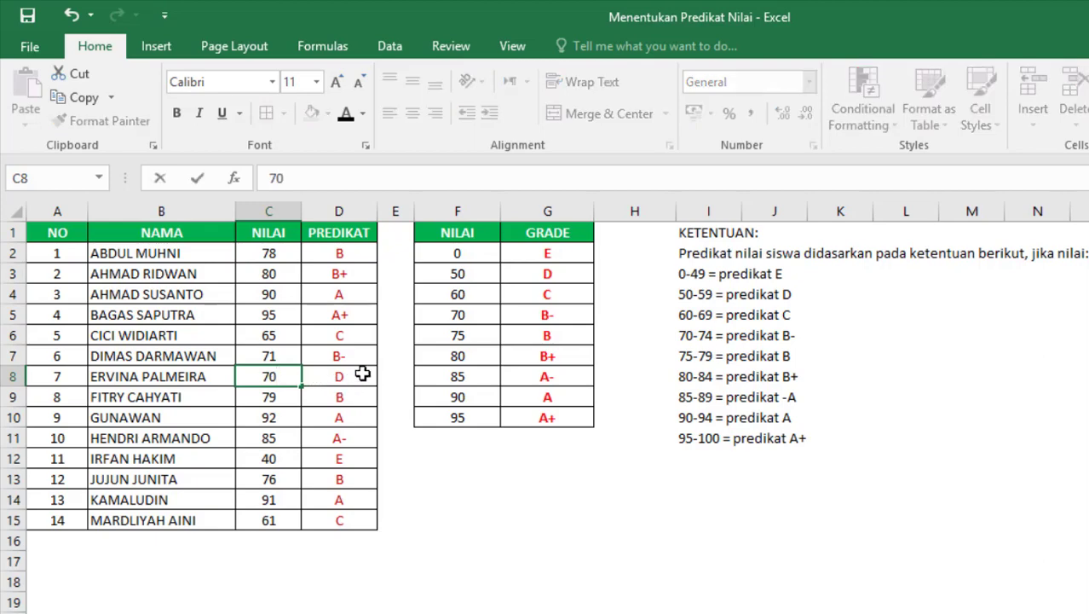
key("Return")
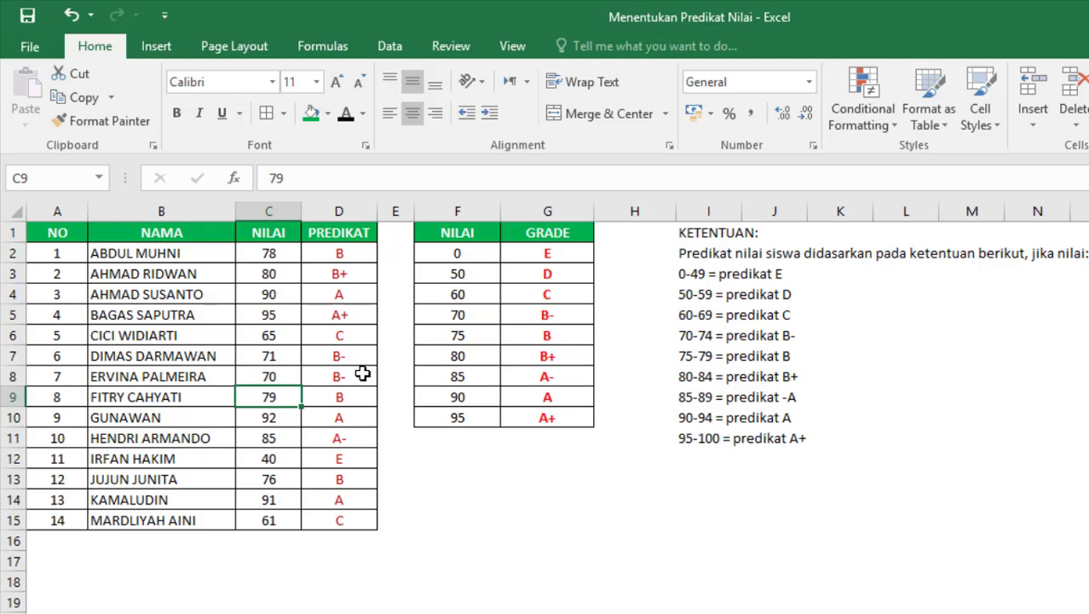
left_click(362, 374)
left_click(279, 376)
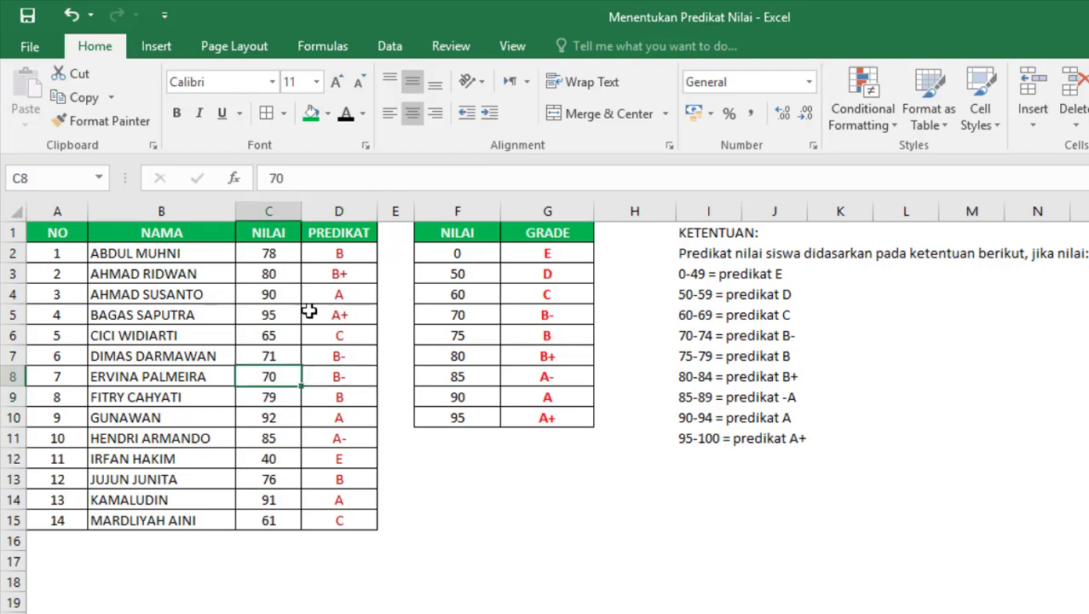
left_click_drag(339, 253, 329, 507)
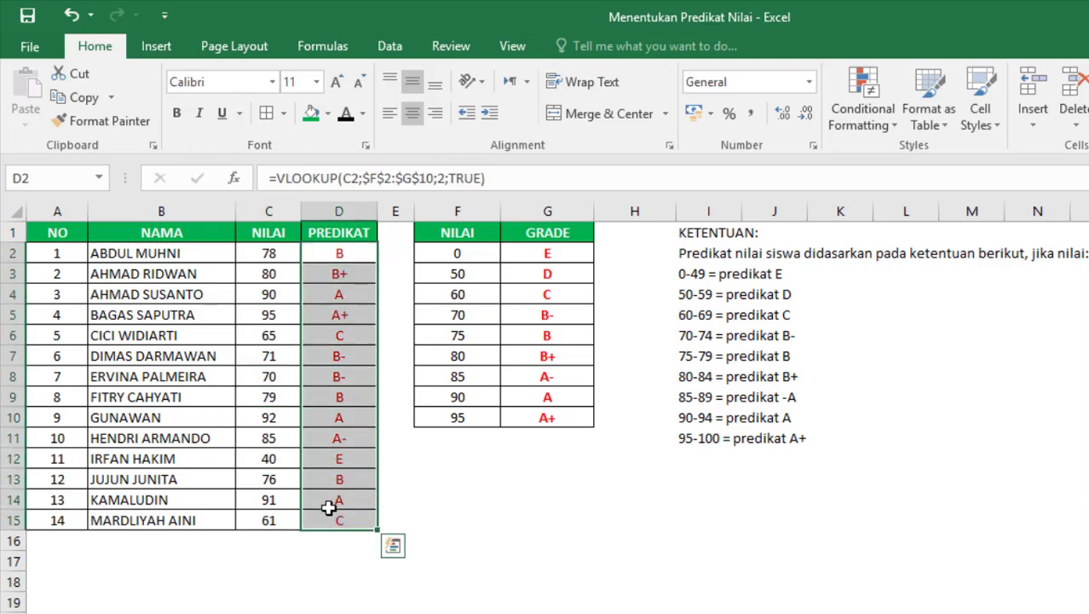
left_click(283, 249)
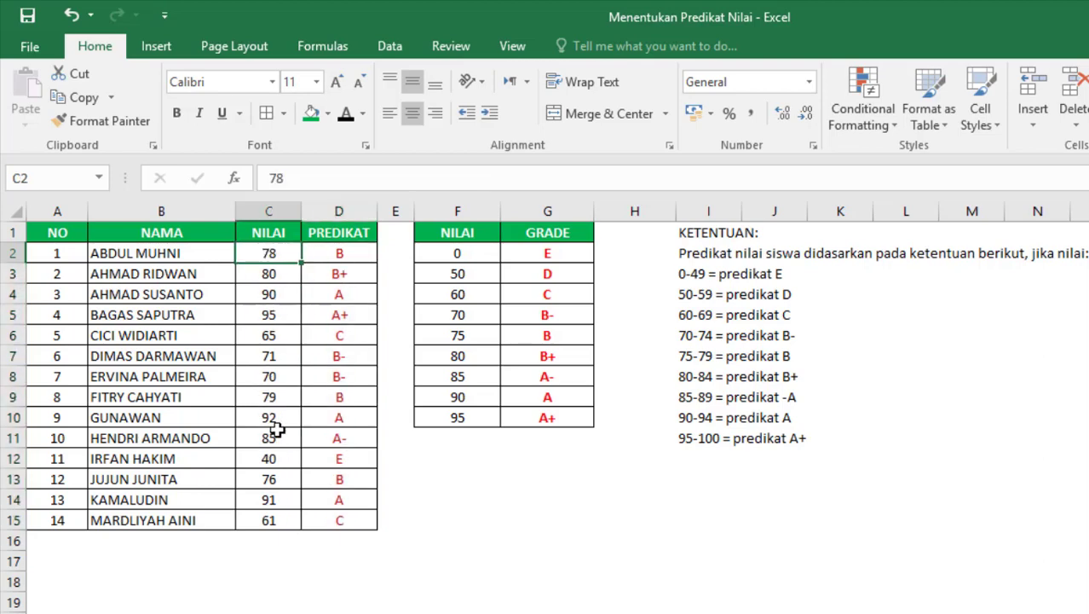
left_click(280, 377)
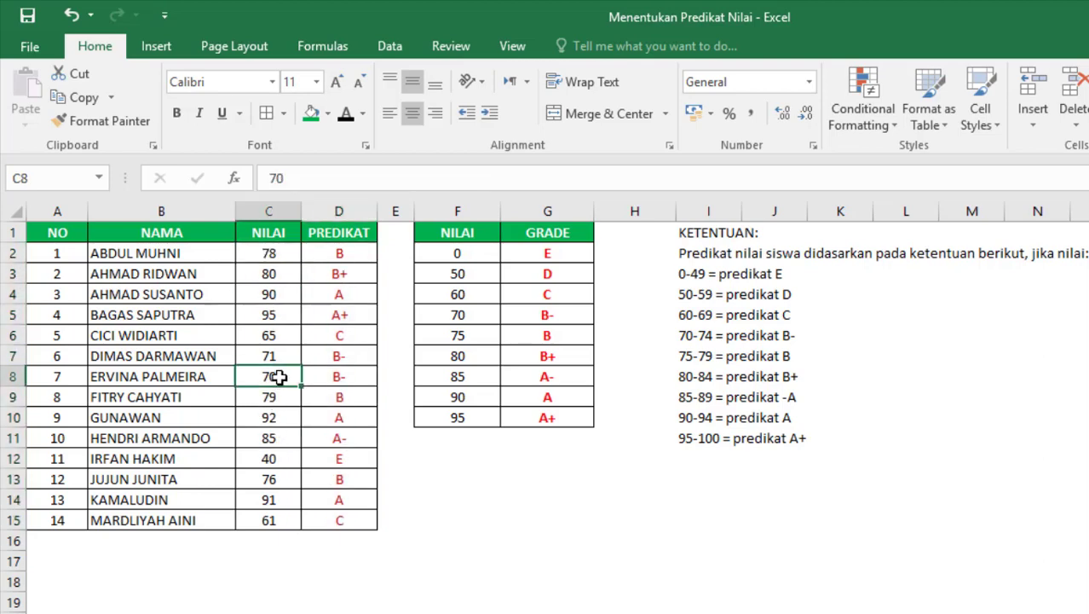
type("55")
key("Return")
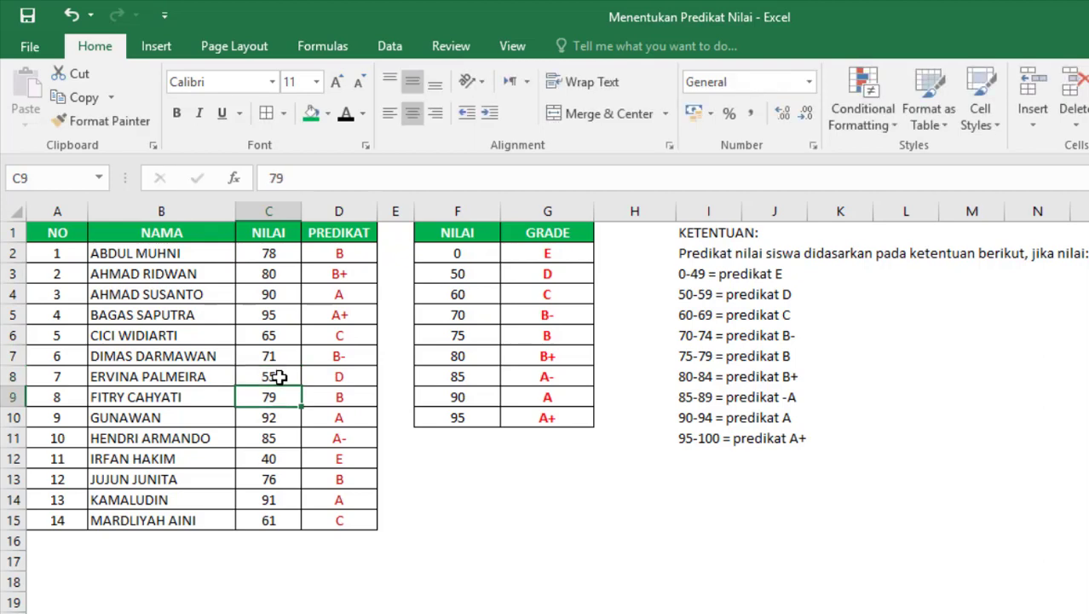
left_click(342, 401)
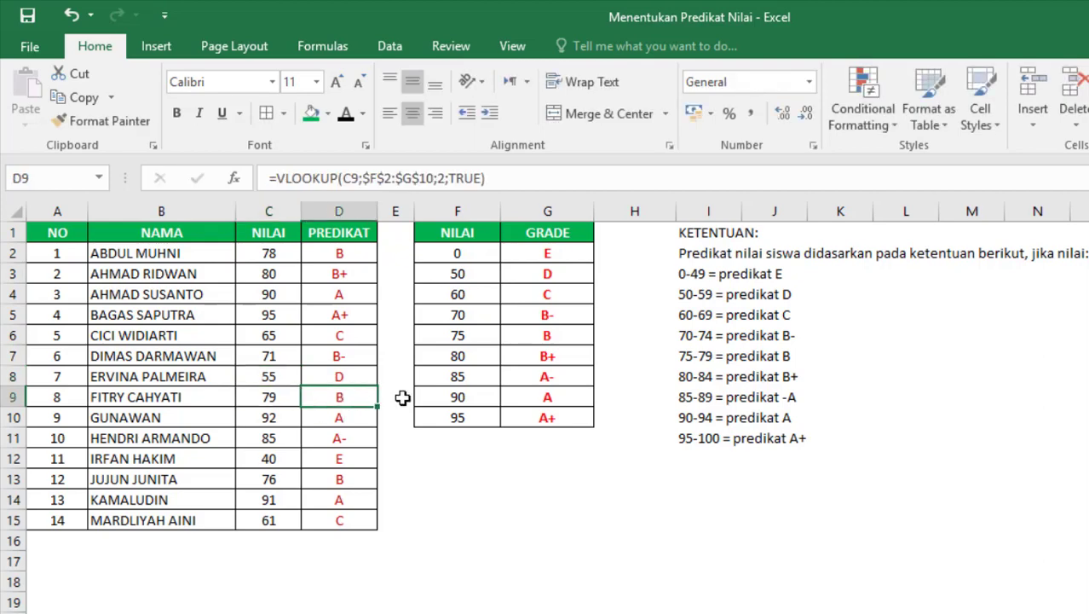
left_click(537, 464)
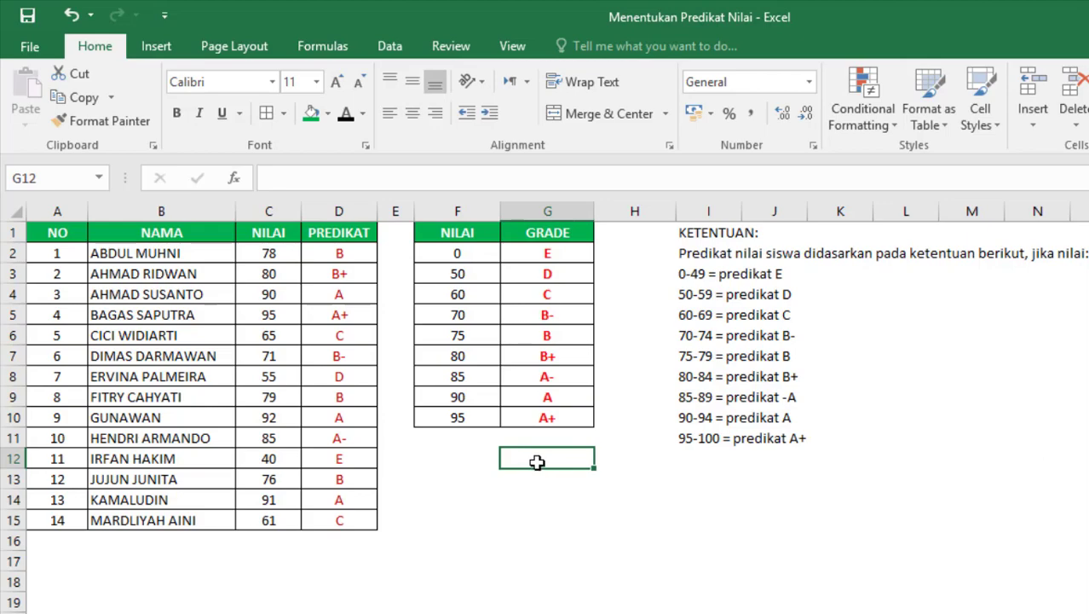